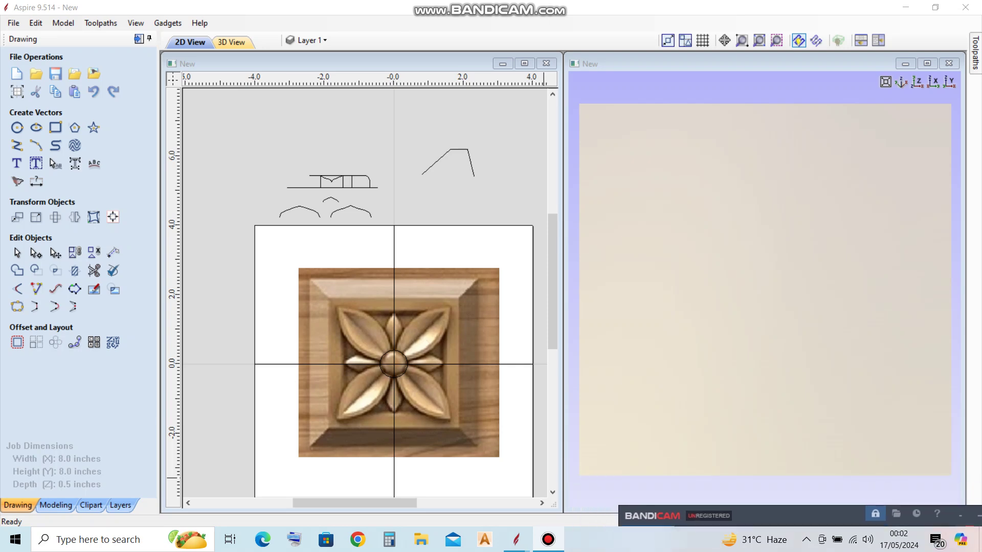
- Select the centre circle, then start and cancel a 3D shape on it
scroll(389, 286, "down", 3)
scroll(415, 339, "up", 5)
scroll(341, 280, "up", 1)
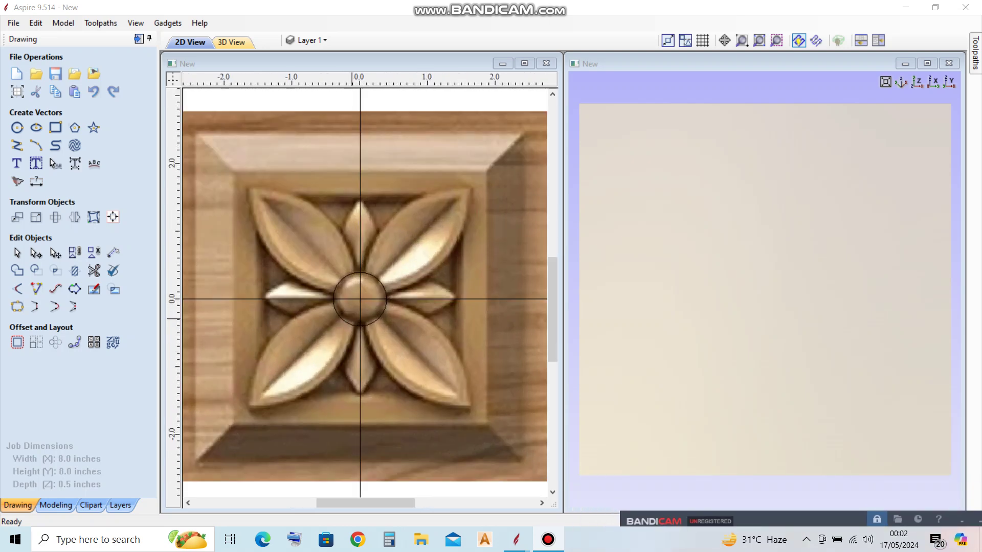
left_click(308, 340)
scroll(246, 411, "down", 3)
scroll(196, 435, "up", 2)
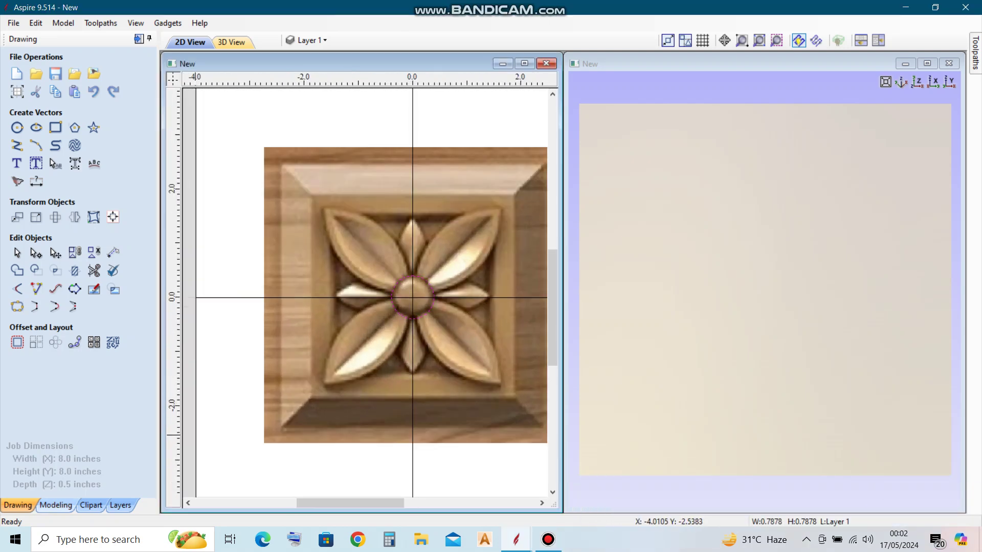
left_click(56, 505)
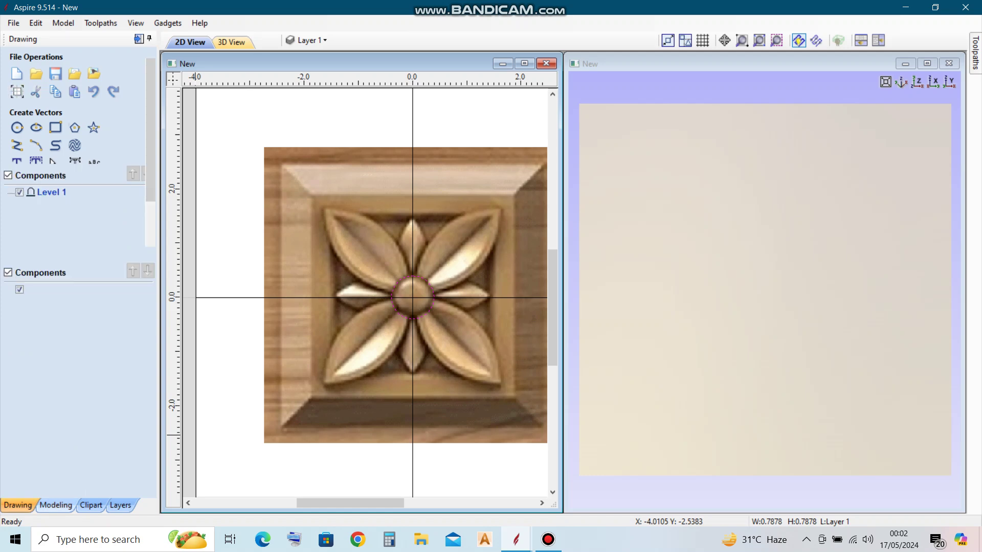
left_click(17, 74)
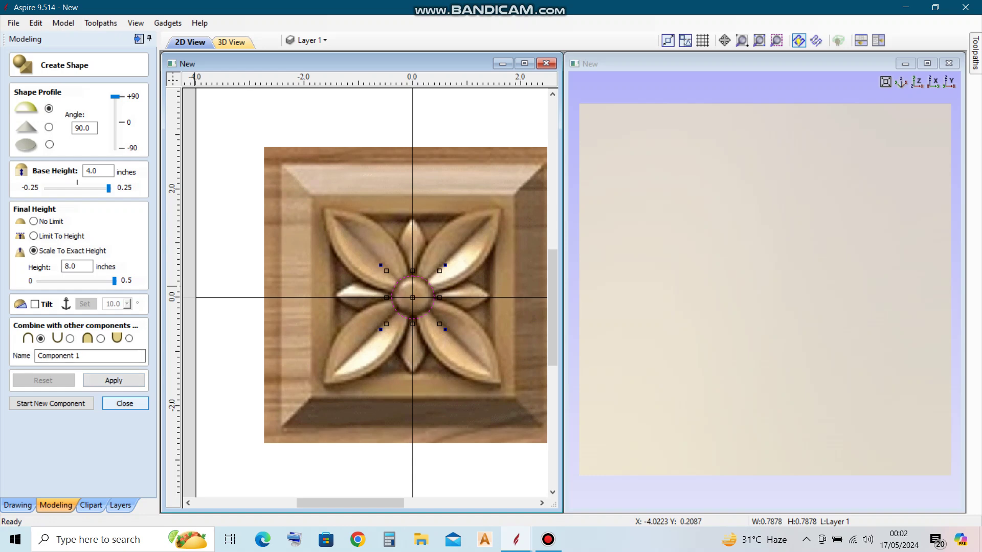
left_click(125, 404)
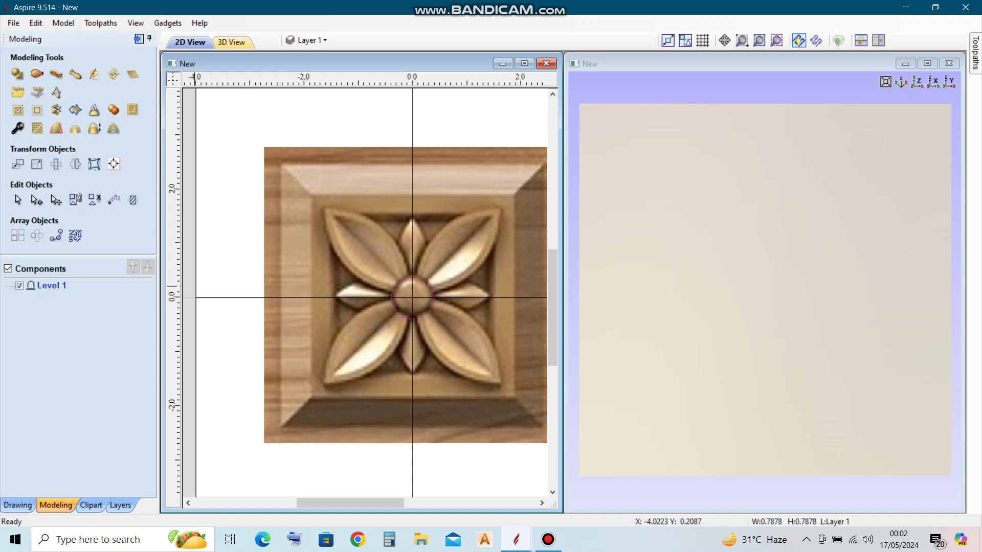
left_click(18, 505)
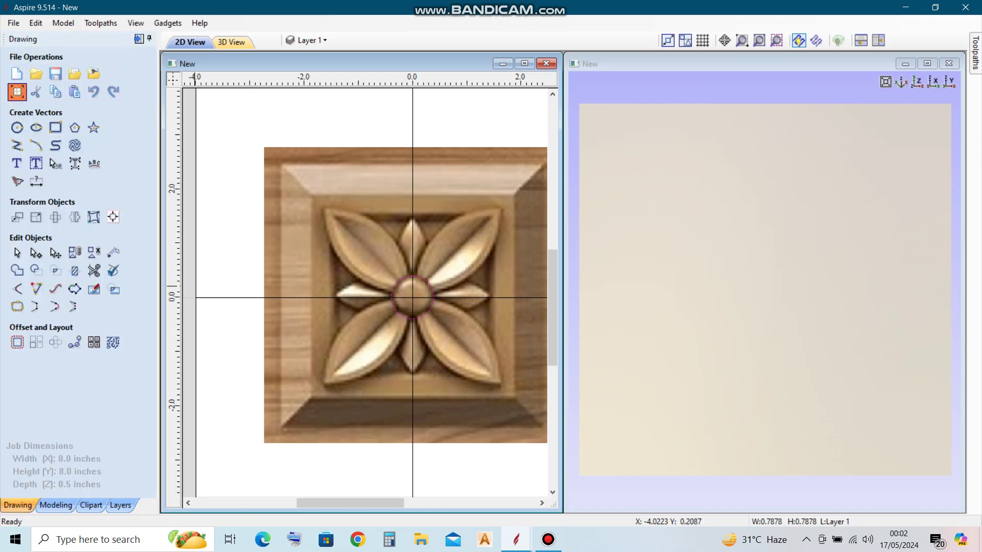
- Change the job units to millimetres (203.2 × 203.2 × 12.7 mm) and reselect the centre circle
left_click(17, 91)
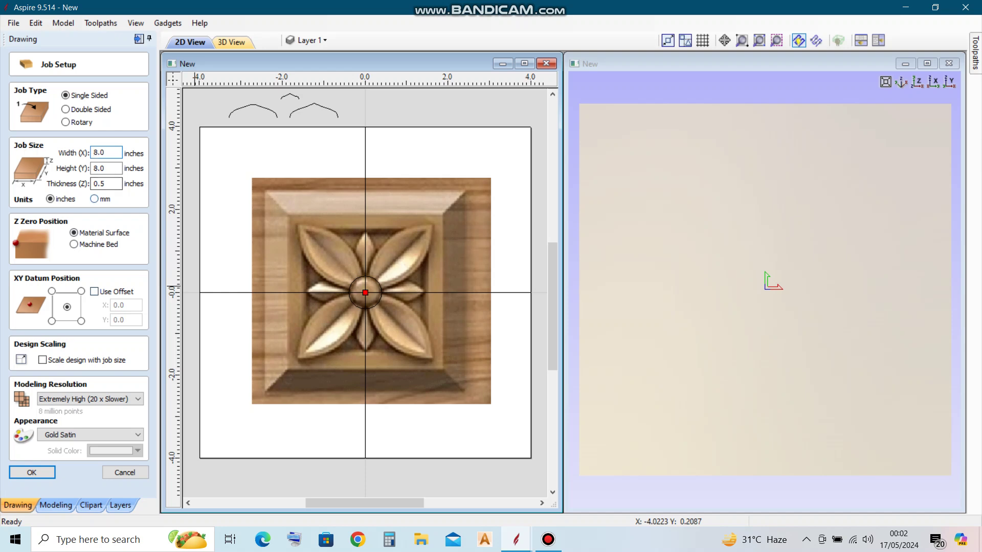
left_click(94, 199)
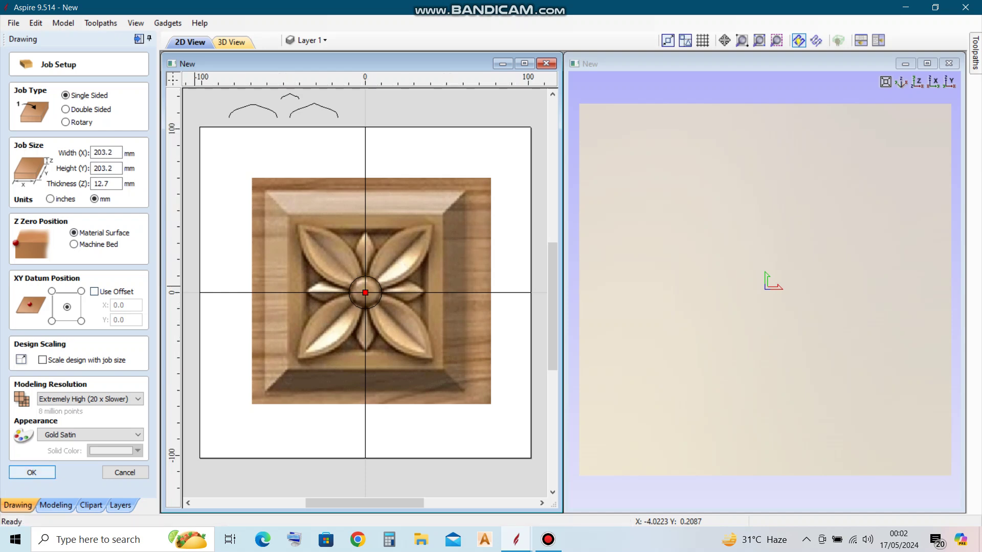
key("Return")
scroll(346, 302, "up", 1)
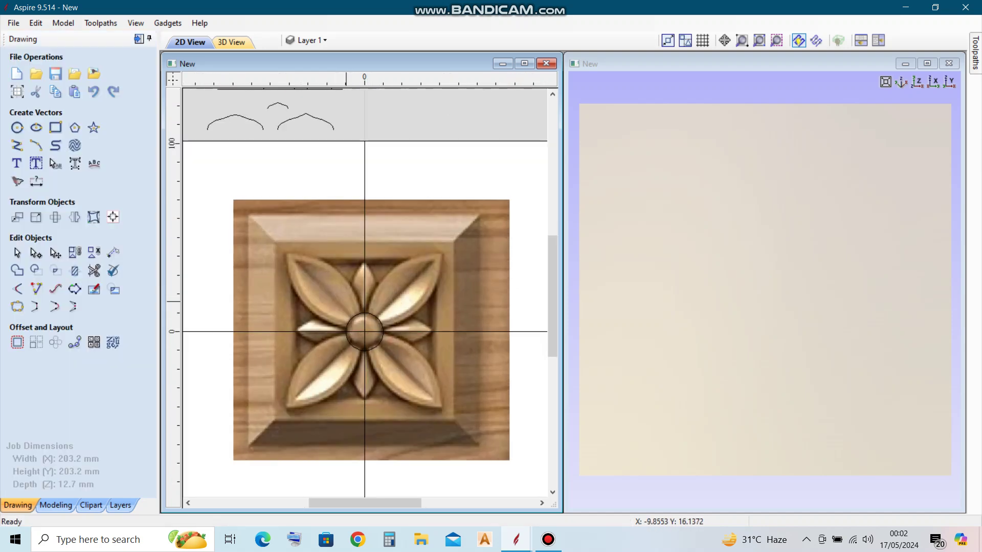
scroll(347, 302, "up", 1)
left_click(369, 314)
- Shape the centre circle into a rounded dome with a 4 mm base, 8 mm high, using the third combine mode
left_click(56, 506)
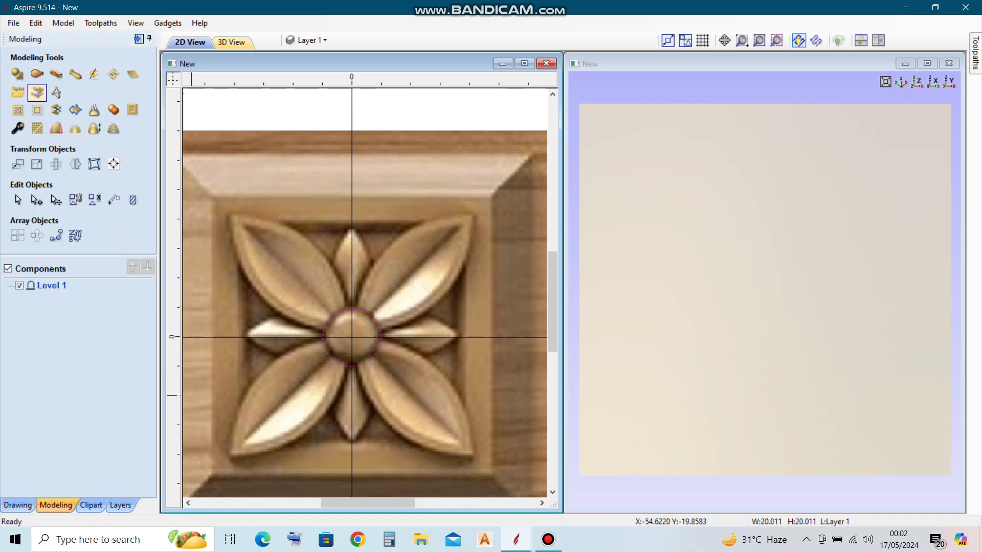
left_click(17, 75)
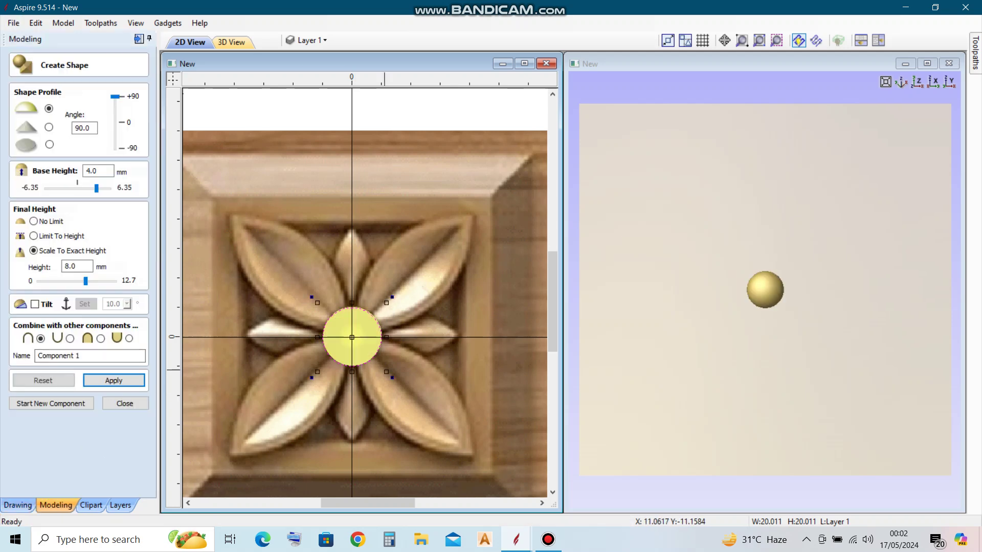
left_click(101, 338)
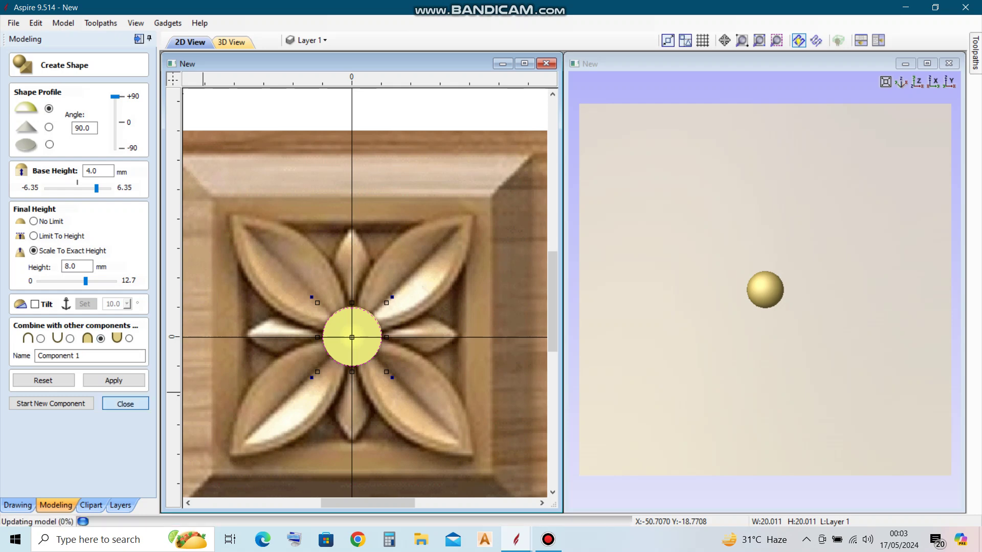
left_click(125, 403)
- Draw a diagonal line from the rosette centre to the job's top-left corner
left_click(17, 505)
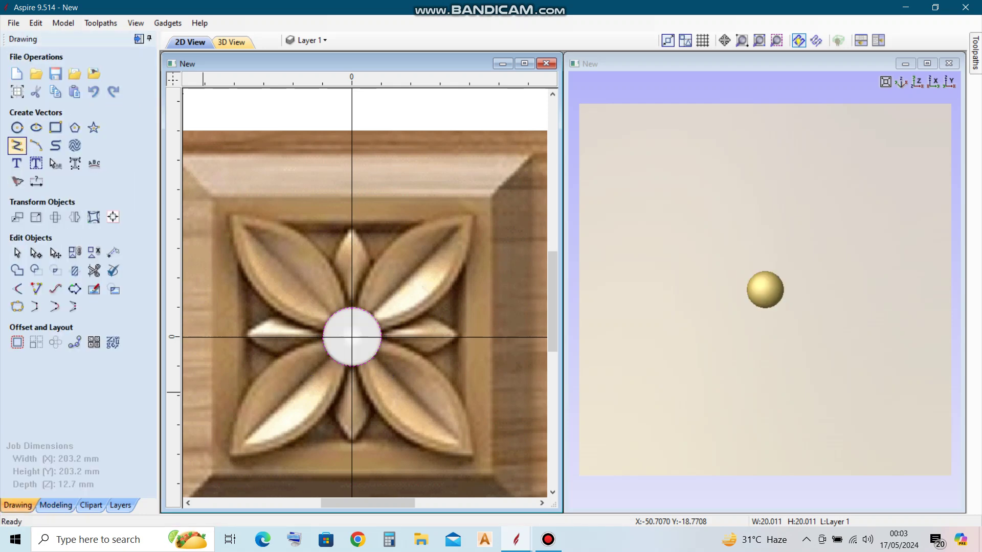
left_click(17, 148)
left_click(352, 337)
scroll(363, 337, "down", 3)
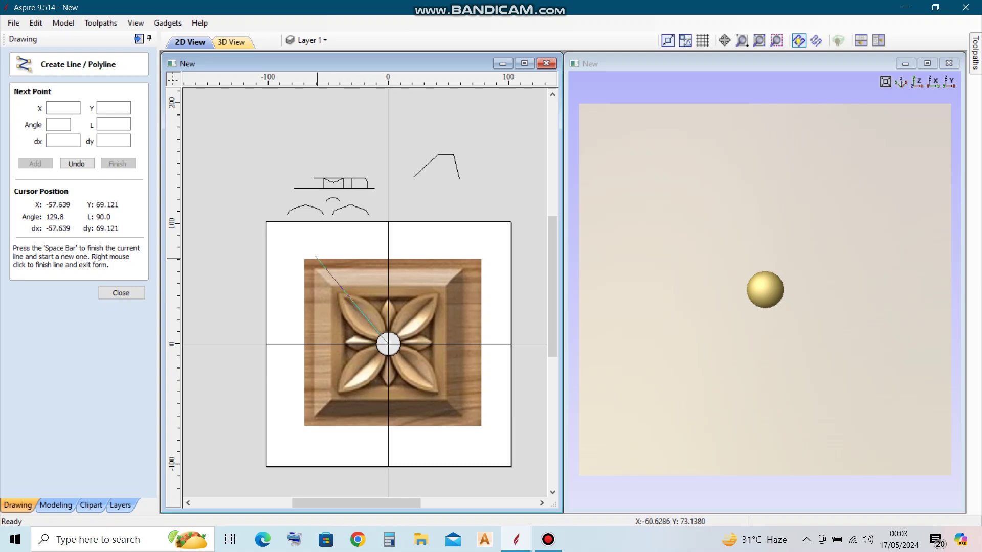
scroll(297, 241, "up", 1)
left_click(255, 216)
right_click(189, 309)
scroll(382, 313, "up", 2)
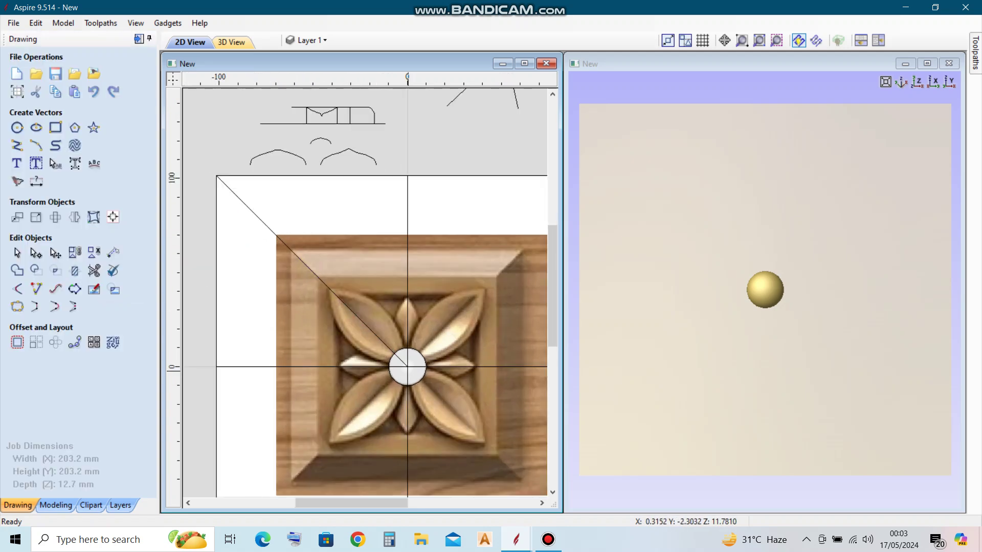
scroll(382, 313, "up", 2)
- Draw a three-point arc along the petal edge and bend it to follow the petal
left_click(36, 146)
scroll(258, 264, "up", 2)
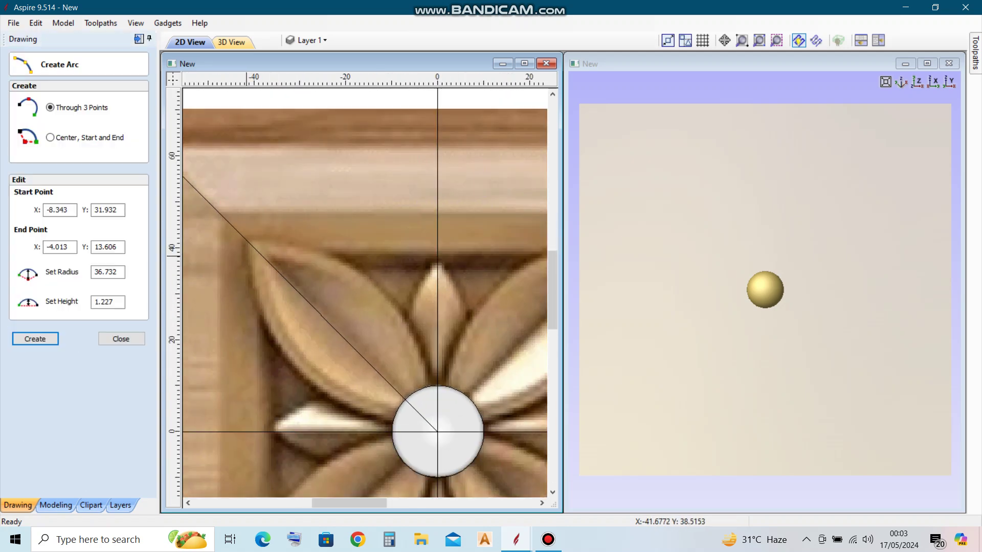
scroll(409, 386, "up", 2)
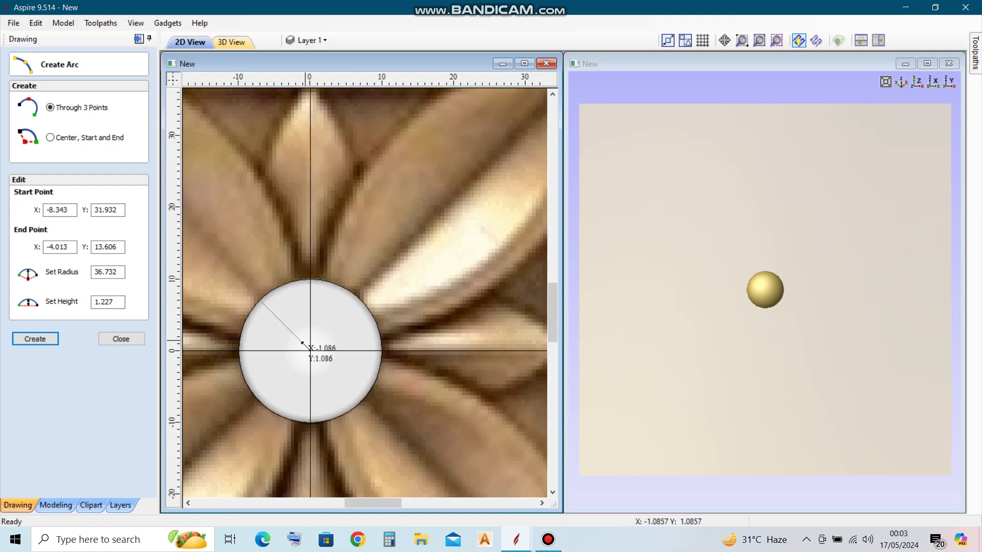
left_click(288, 351)
scroll(288, 351, "down", 3)
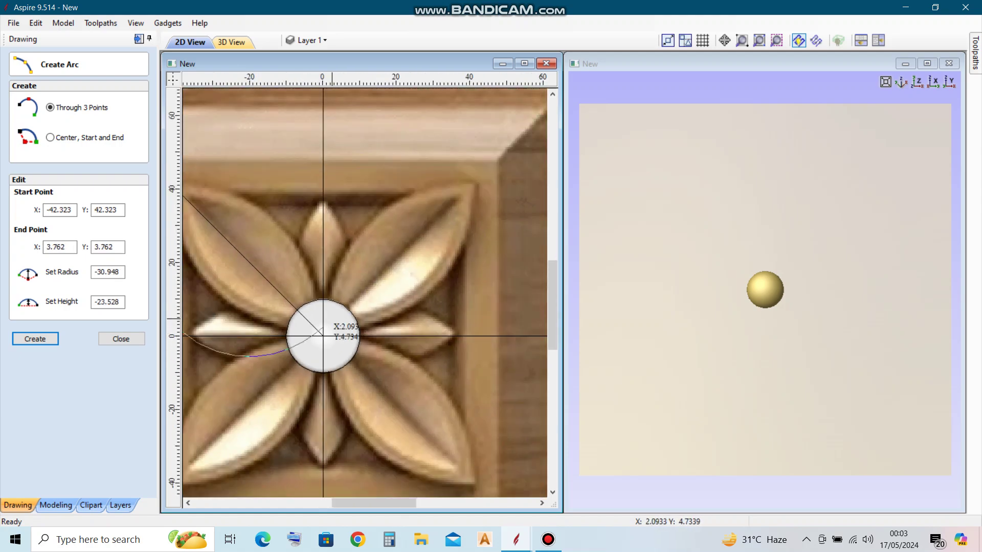
scroll(266, 298, "up", 1)
left_click(263, 311)
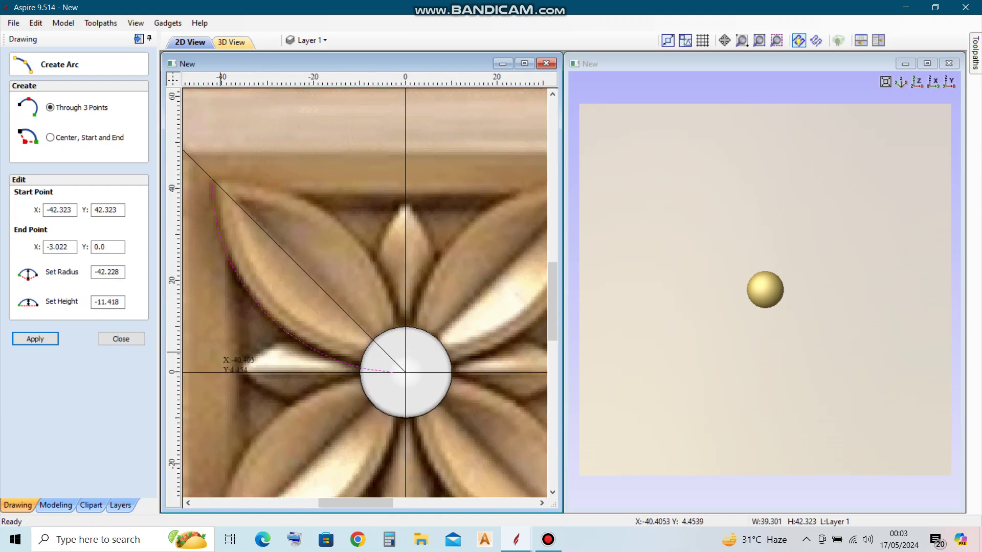
left_click(121, 339)
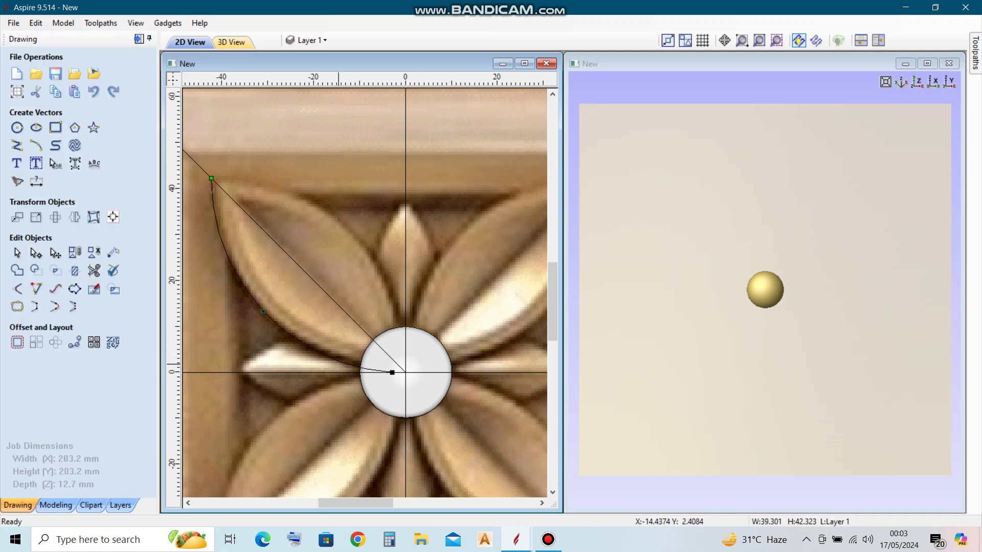
left_click_drag(290, 366, 285, 353)
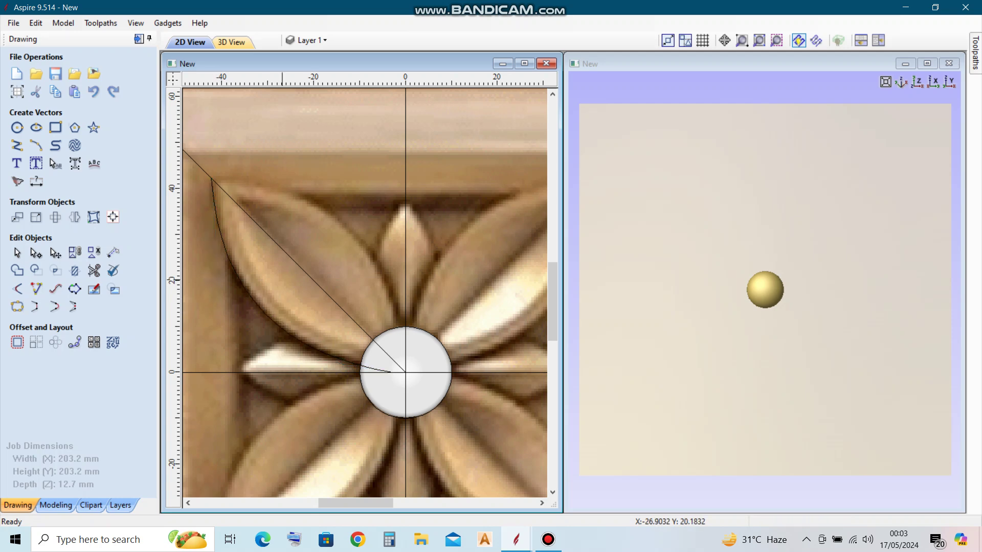
key("n")
- Mirror the petal curve across the diagonal line and select both halves of the outline
left_click(75, 217)
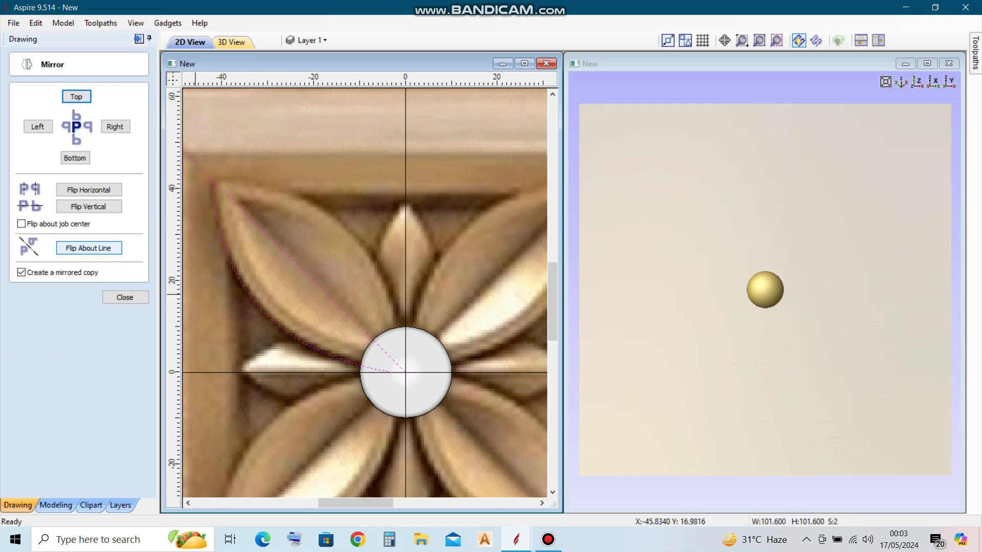
left_click(88, 248)
left_click(124, 296)
scroll(373, 269, "up", 1)
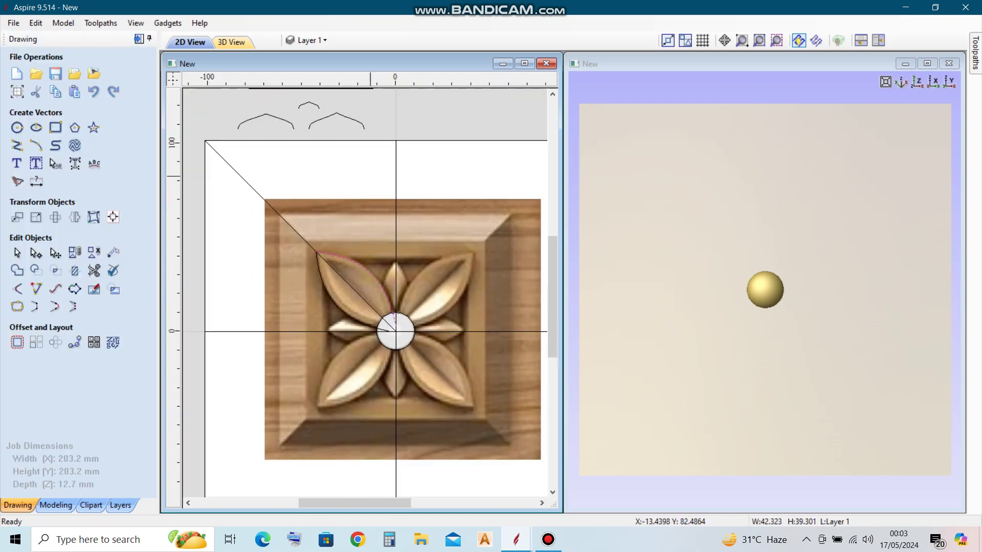
scroll(358, 279, "up", 1)
scroll(344, 288, "up", 1)
left_click(307, 319, "shift")
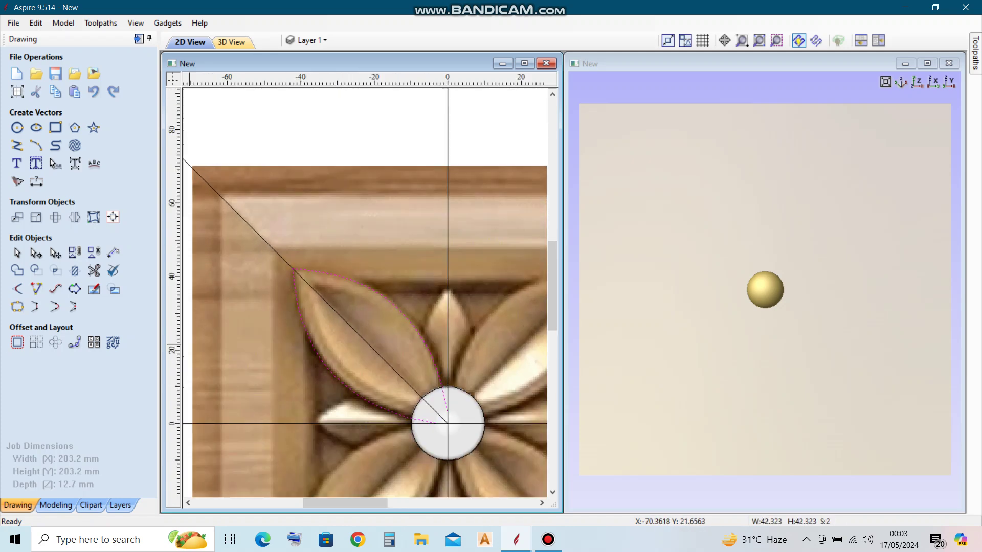
scroll(304, 283, "down", 3)
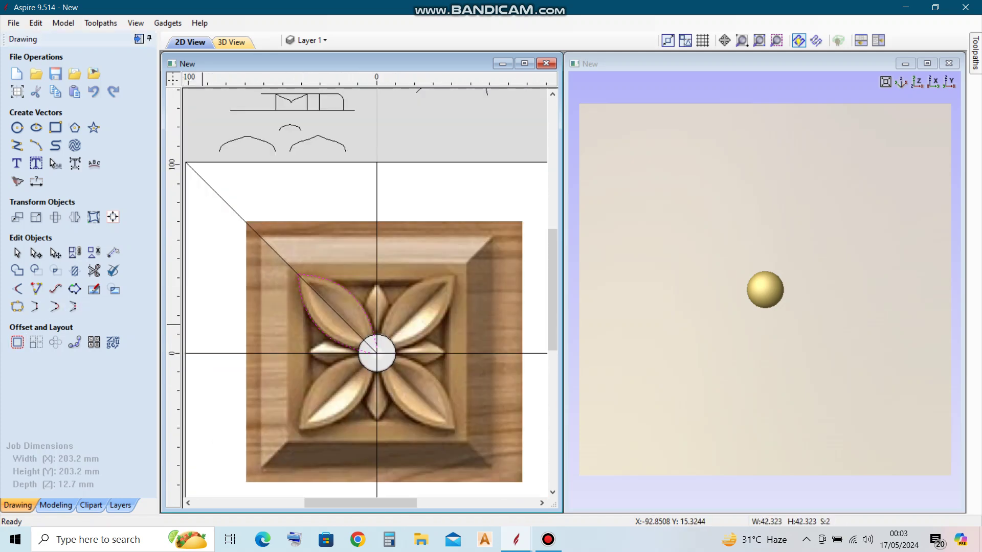
- Try offsetting the petal outline inwards, including a 3 mm distance, which fails
left_click(17, 343)
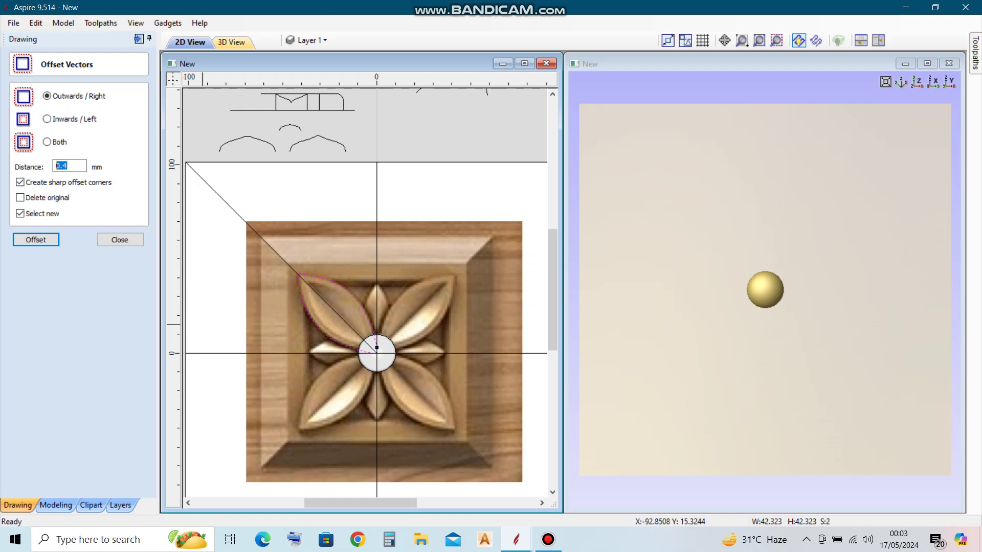
type("5")
left_click(46, 118)
left_click(36, 240)
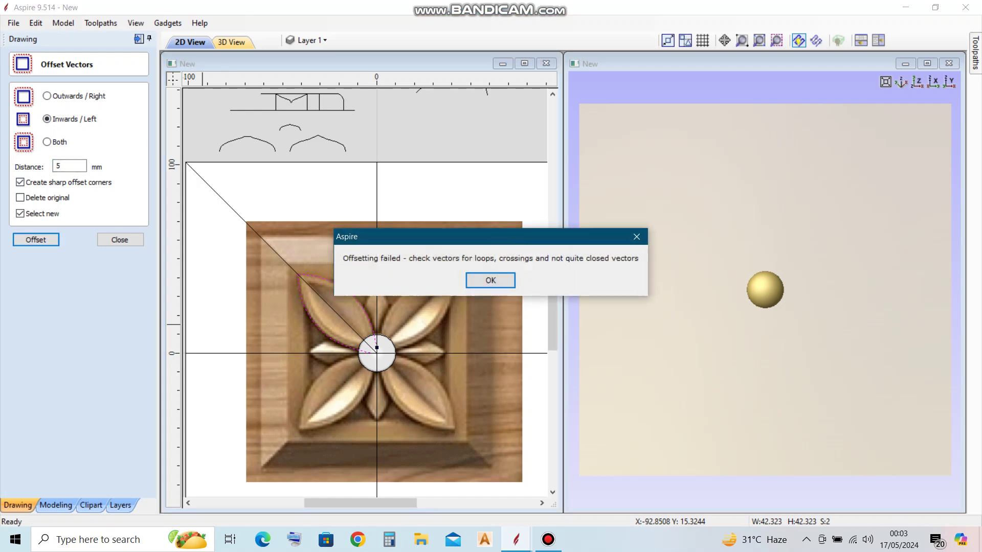
left_click(491, 280)
scroll(307, 287, "up", 3)
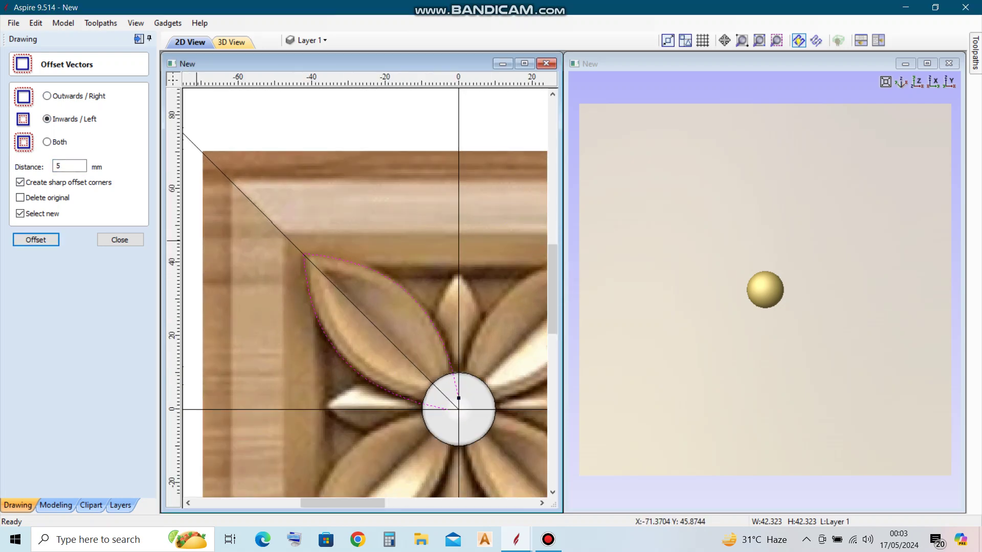
double_click(58, 165)
type("3")
key("Return")
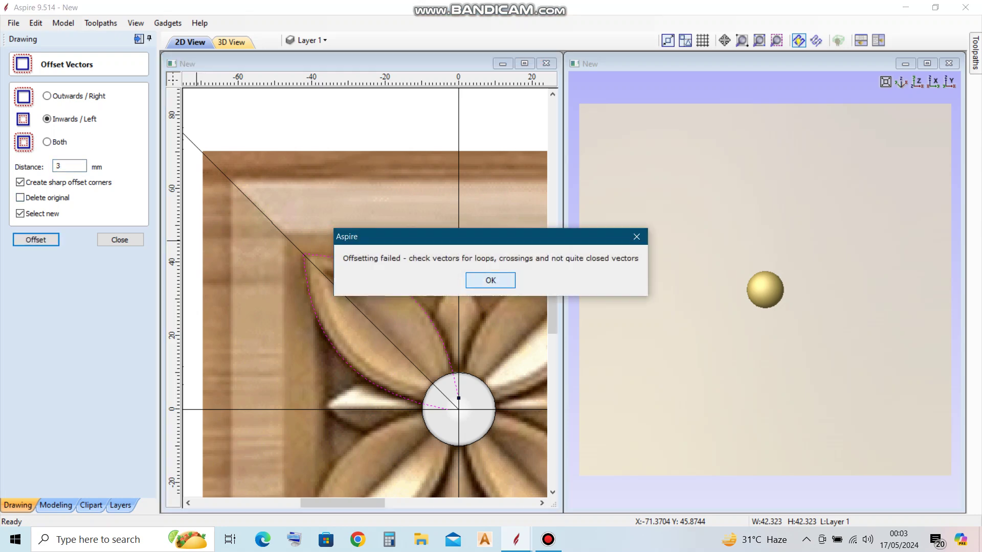
key("Return")
- Offset the petal outline 2 mm inwards to create the second edge line
key("BackSpace")
type("2")
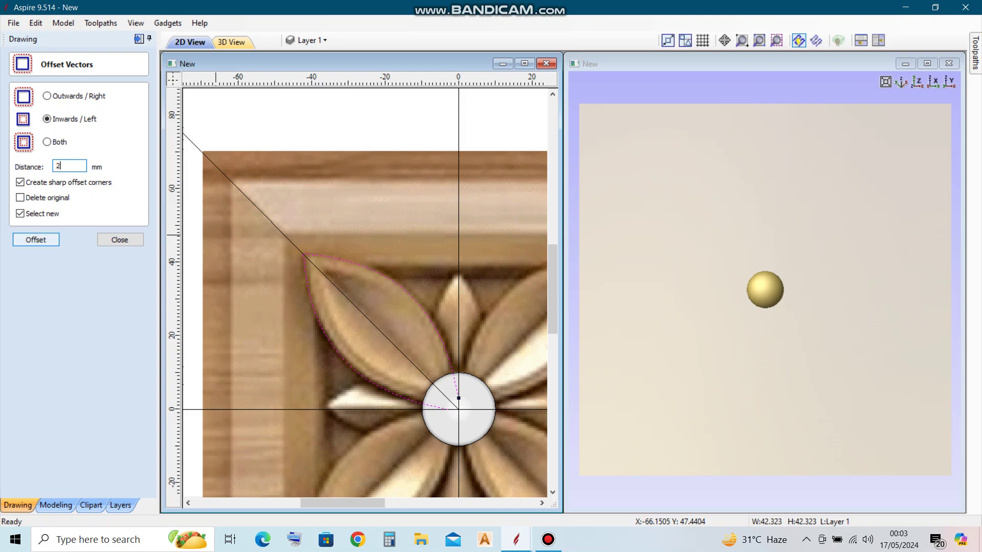
key("Return")
scroll(362, 270, "up", 2)
scroll(362, 271, "down", 2)
scroll(362, 271, "down", 2)
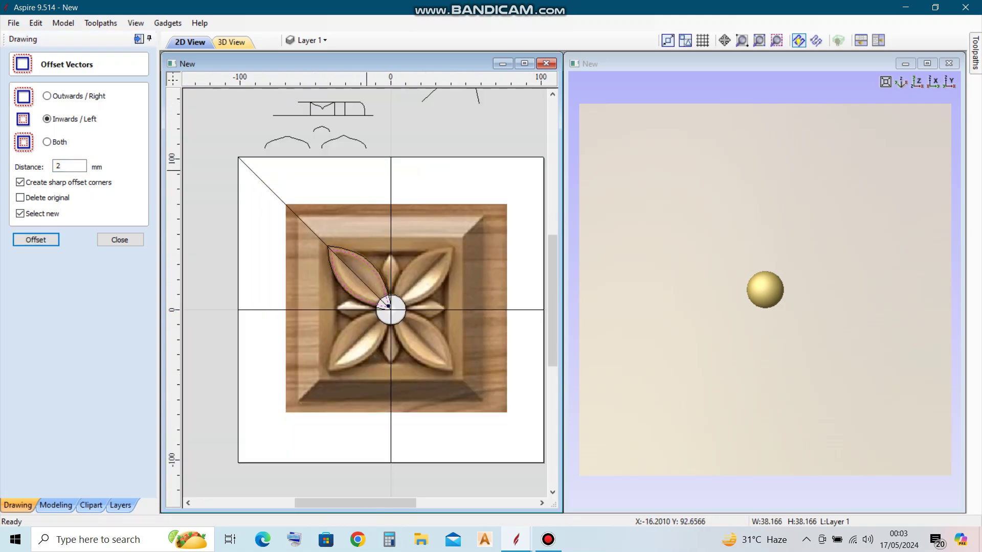
scroll(366, 225, "up", 2)
scroll(370, 182, "up", 3)
scroll(383, 272, "down", 1)
left_click(120, 239)
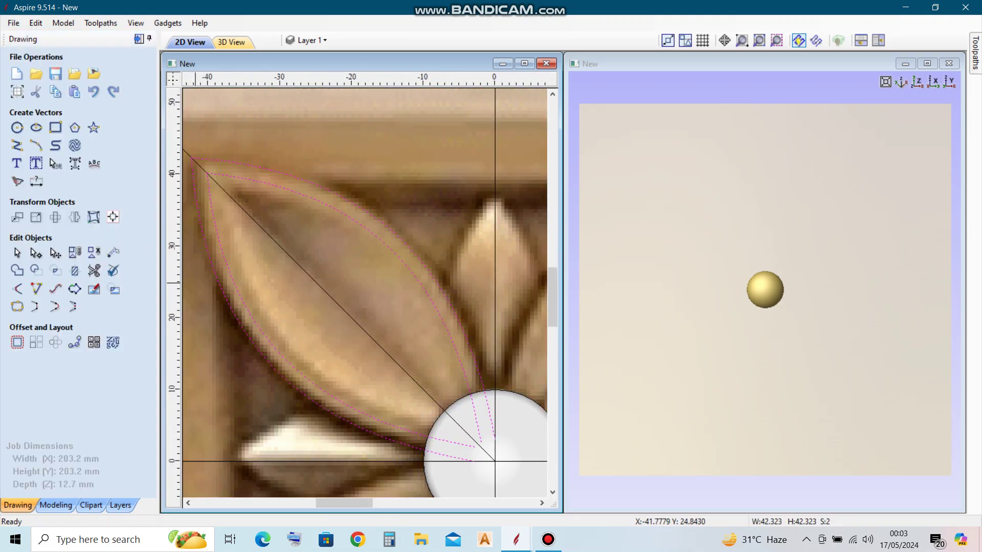
- Build a two-rail sweep between the petal outlines using the dashed cross-section profile
left_click(56, 505)
left_click(36, 75)
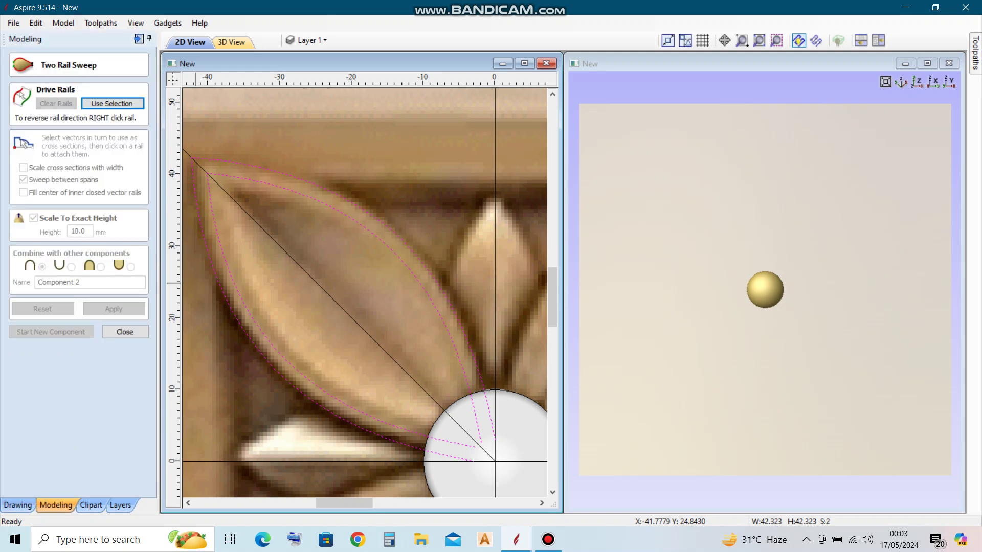
scroll(270, 218, "down", 1)
scroll(271, 219, "down", 4)
scroll(270, 218, "up", 1)
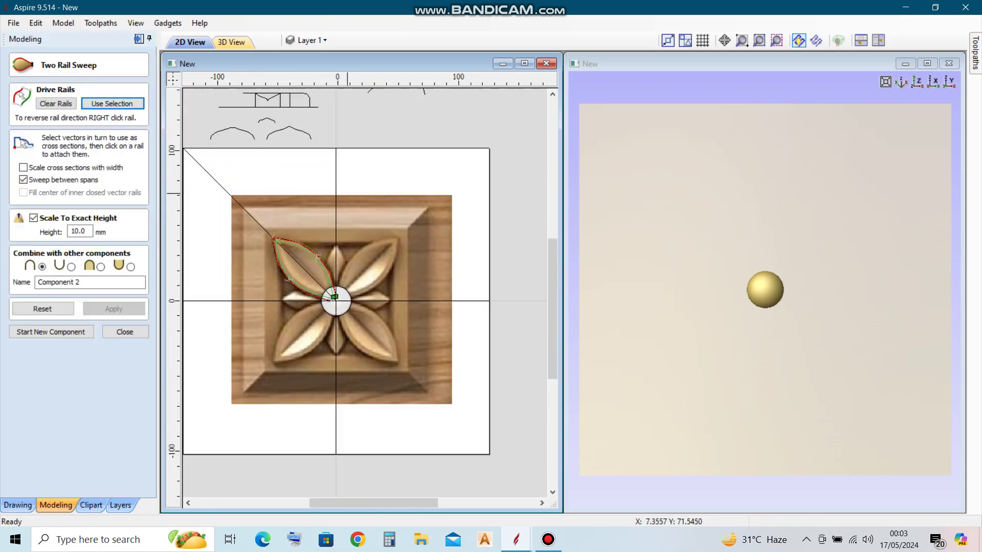
scroll(270, 219, "up", 2)
scroll(256, 204, "up", 2)
left_click(312, 111)
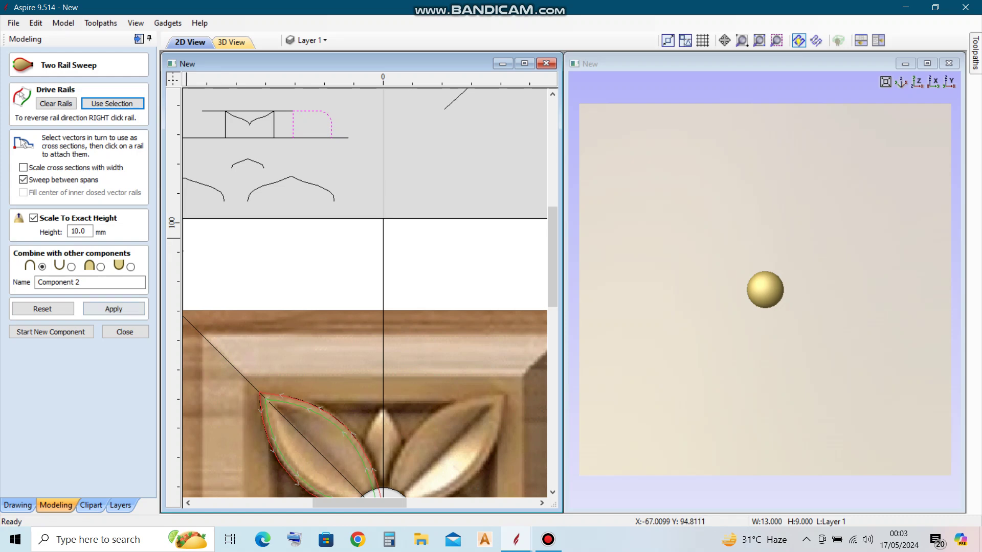
scroll(187, 238, "down", 1)
scroll(188, 322, "up", 3)
scroll(188, 322, "up", 1)
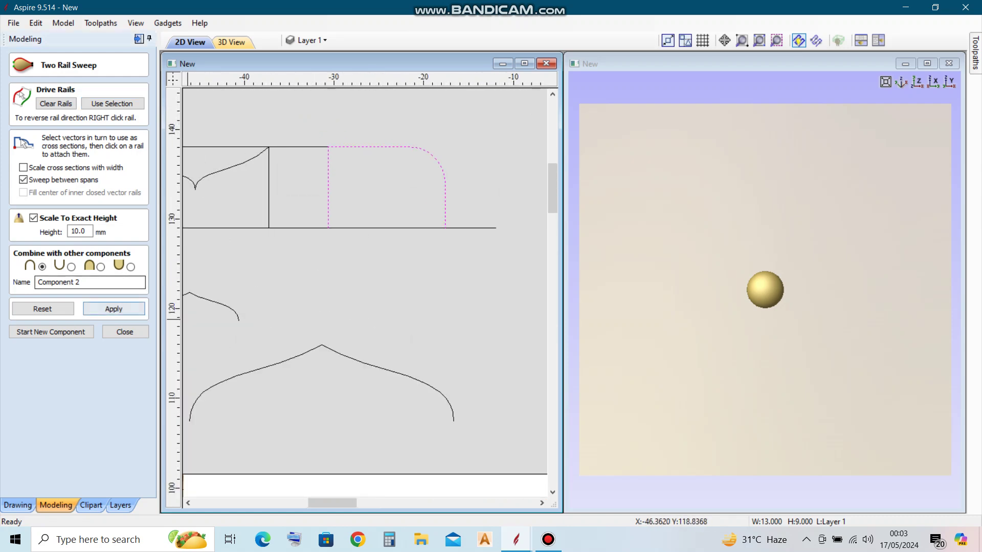
left_click(114, 309)
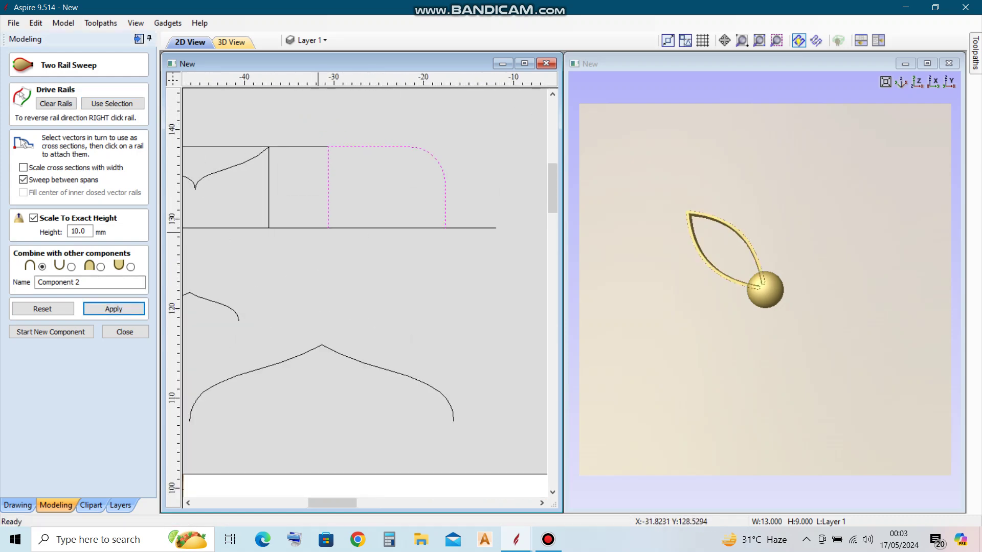
- Check the 3D preview and swap the rail order to correct the 10 mm petal rim
scroll(365, 299, "down", 3)
left_click(730, 260)
scroll(729, 260, "up", 2)
scroll(730, 260, "up", 2)
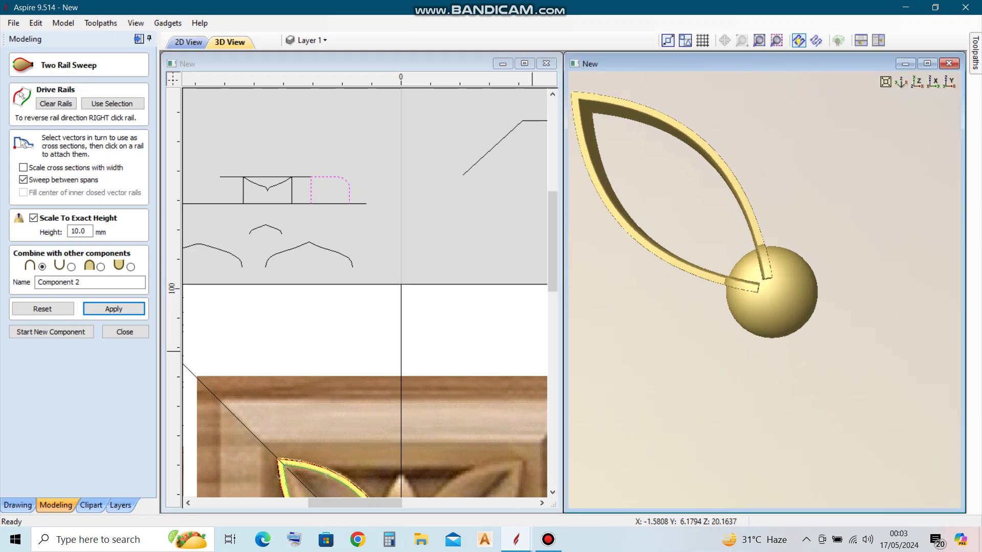
scroll(729, 260, "down", 2)
scroll(358, 230, "down", 3)
scroll(348, 215, "up", 3)
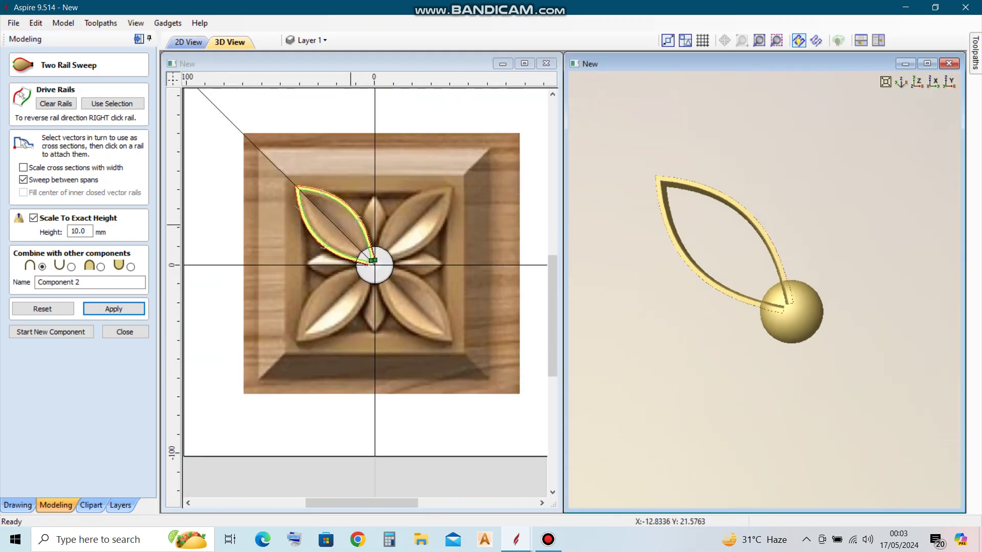
scroll(343, 205, "up", 3)
right_click(338, 195)
left_click(389, 260)
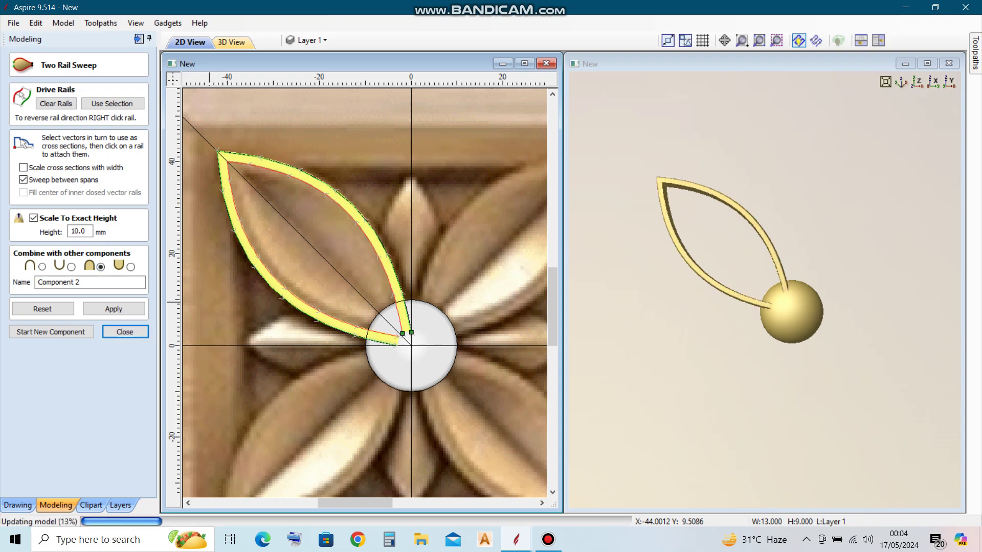
left_click(124, 332)
- Offset the petal's inner outline outwards by 0.3 mm
scroll(245, 163, "up", 2)
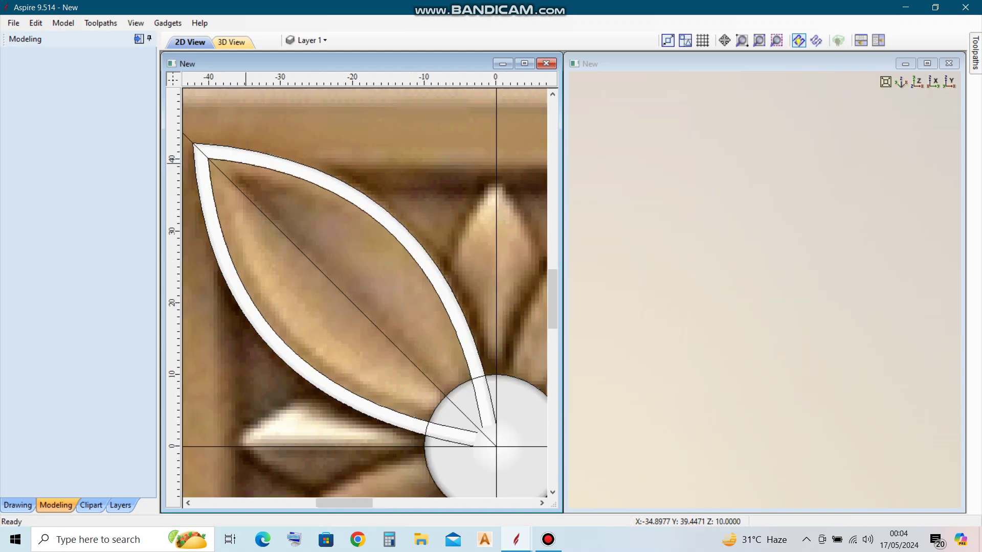
scroll(245, 164, "up", 2)
left_click(192, 287)
left_click(18, 506)
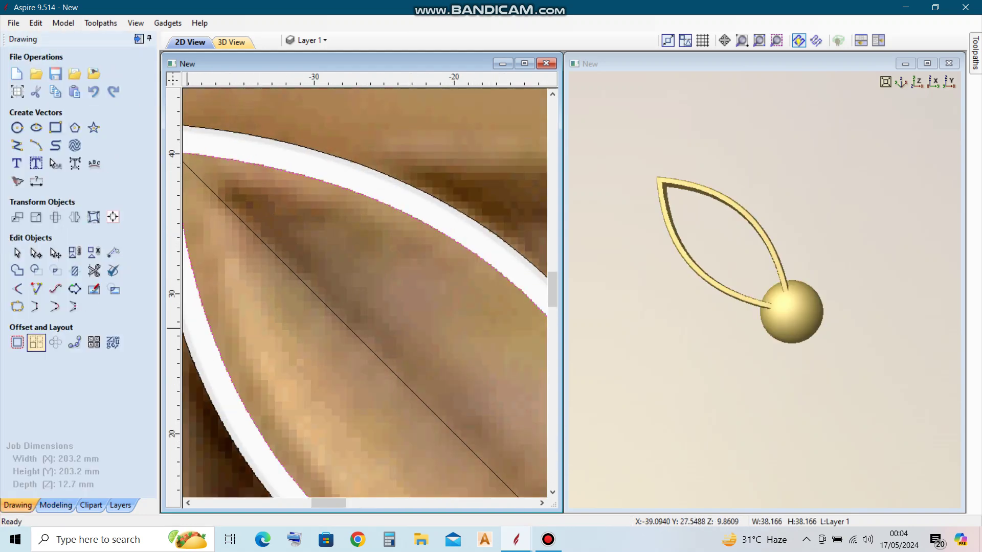
left_click(17, 343)
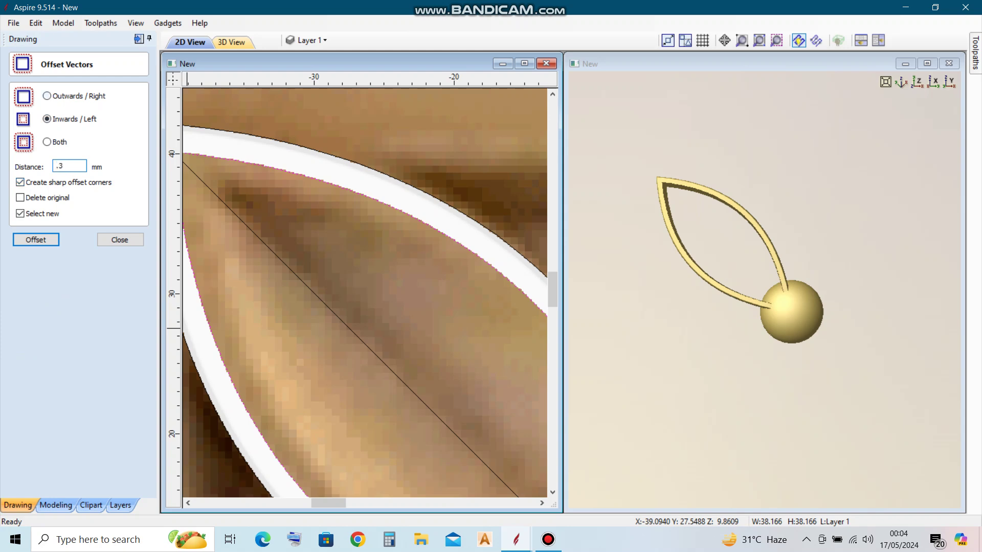
key("Return")
scroll(328, 181, "down", 3)
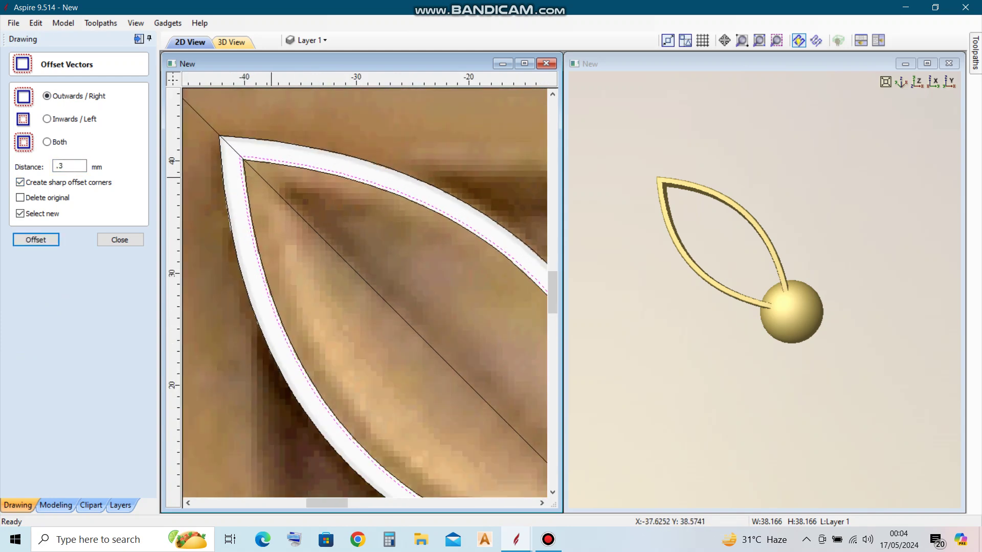
scroll(268, 165, "up", 4)
scroll(291, 160, "down", 3)
scroll(253, 157, "up", 3)
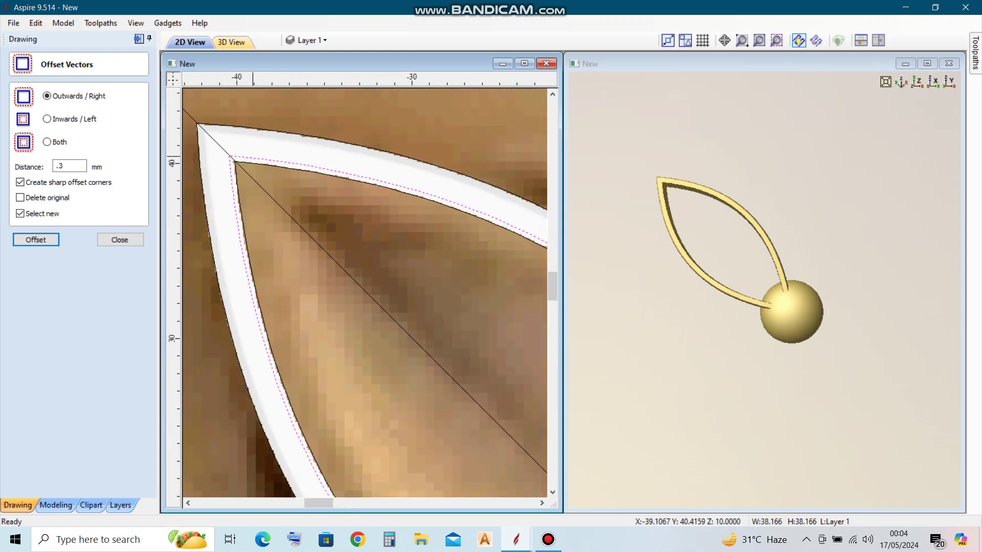
left_click(119, 240)
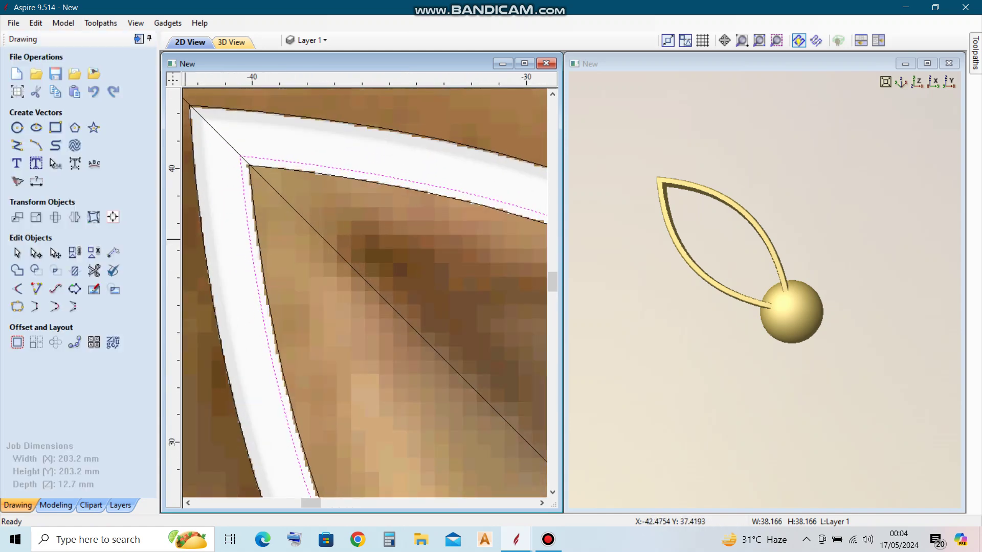
- Node-edit the tip of the new offset outline and select it
key("n")
scroll(233, 176, "up", 4)
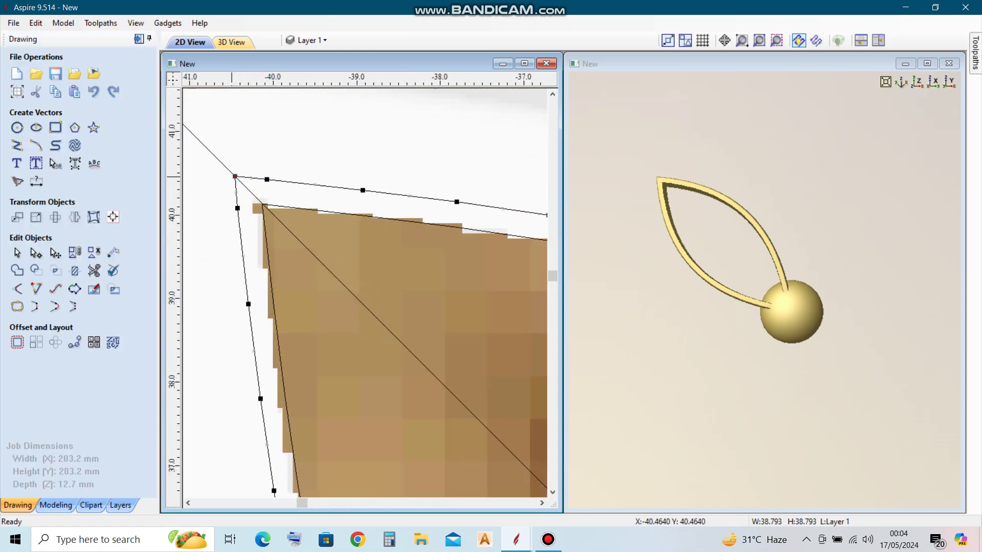
scroll(287, 181, "down", 3)
scroll(306, 205, "down", 3)
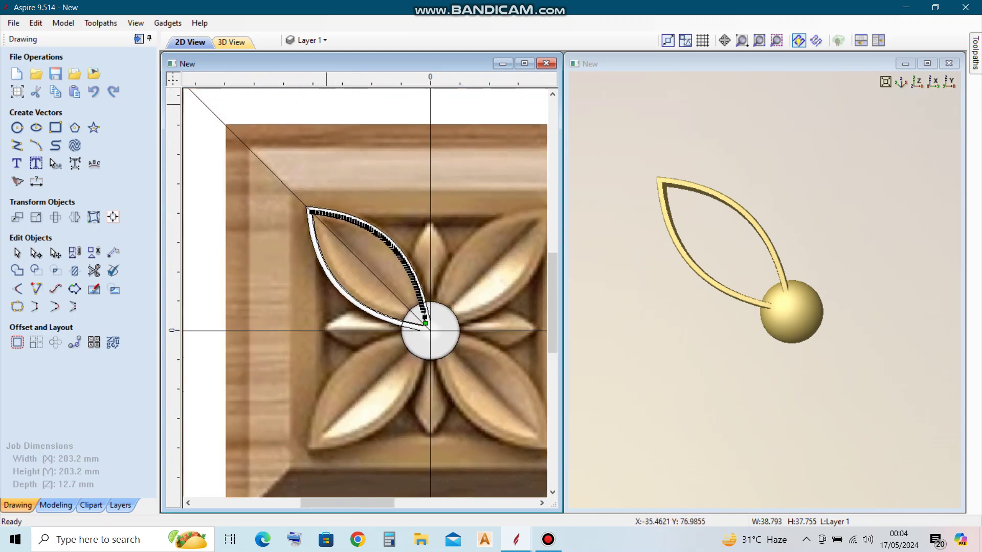
scroll(318, 210, "up", 4)
scroll(318, 210, "up", 1)
left_click(276, 263)
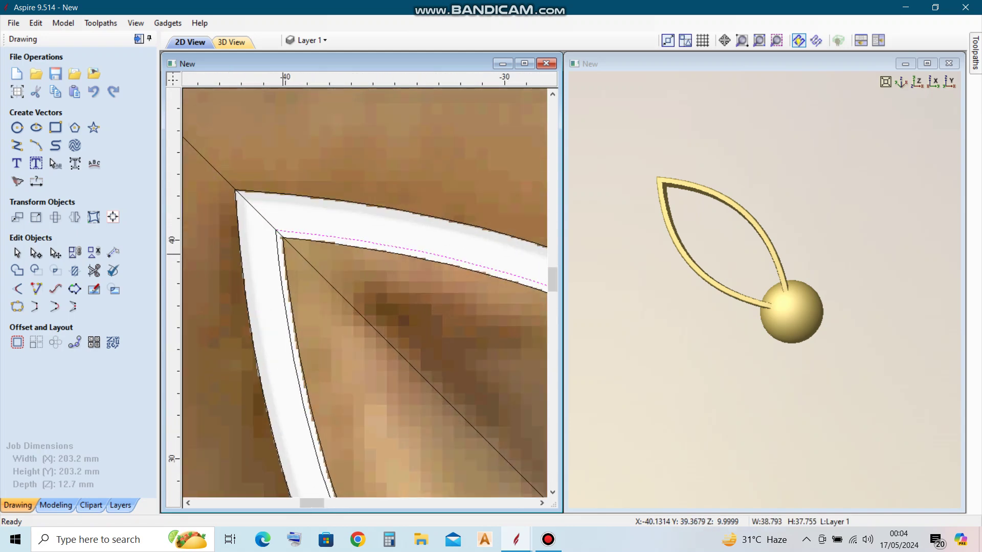
left_click(56, 505)
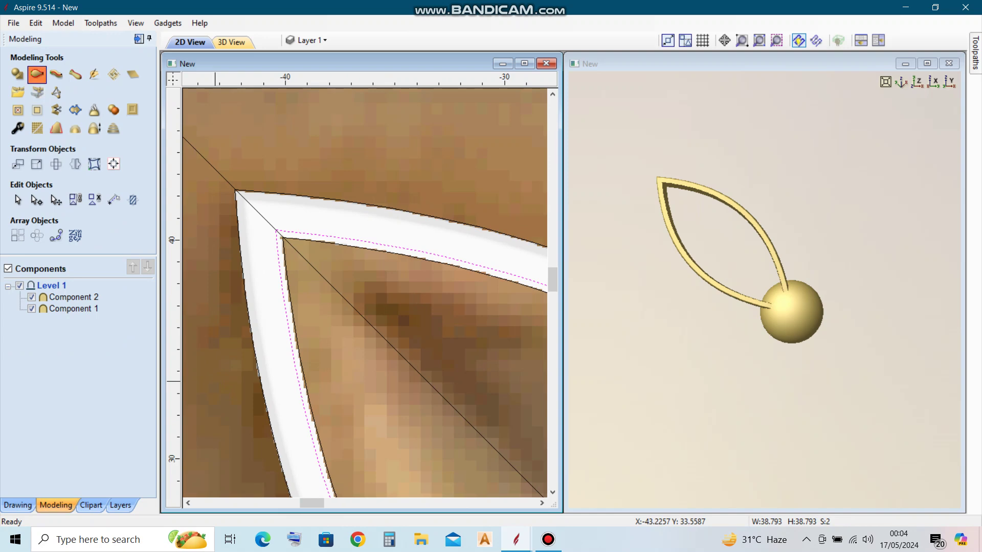
- Sweep the V-shaped cross-section between the inner petal rails to form the veined petal body
left_click(36, 72)
scroll(215, 382, "down", 3)
scroll(255, 307, "down", 2)
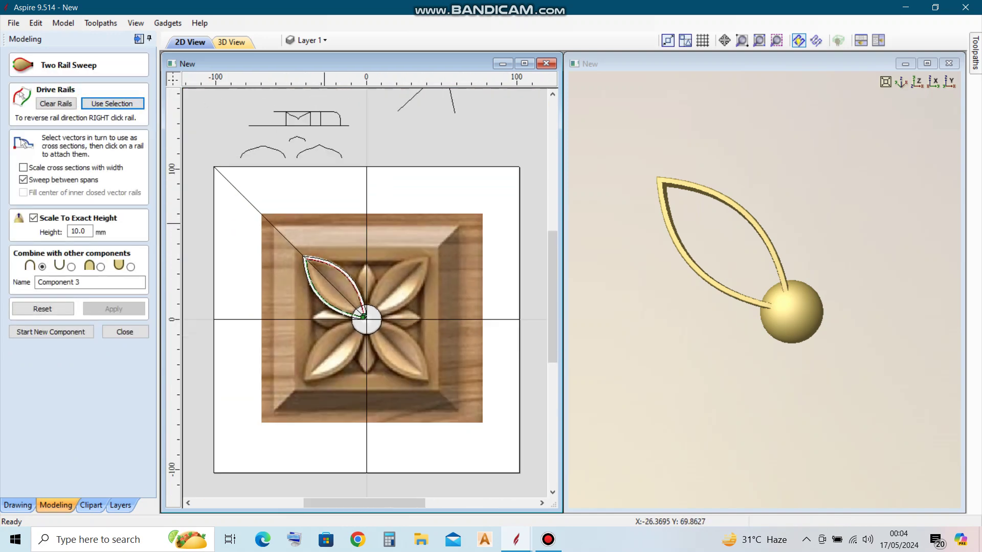
scroll(286, 231, "down", 1)
scroll(309, 149, "up", 2)
left_click(309, 150)
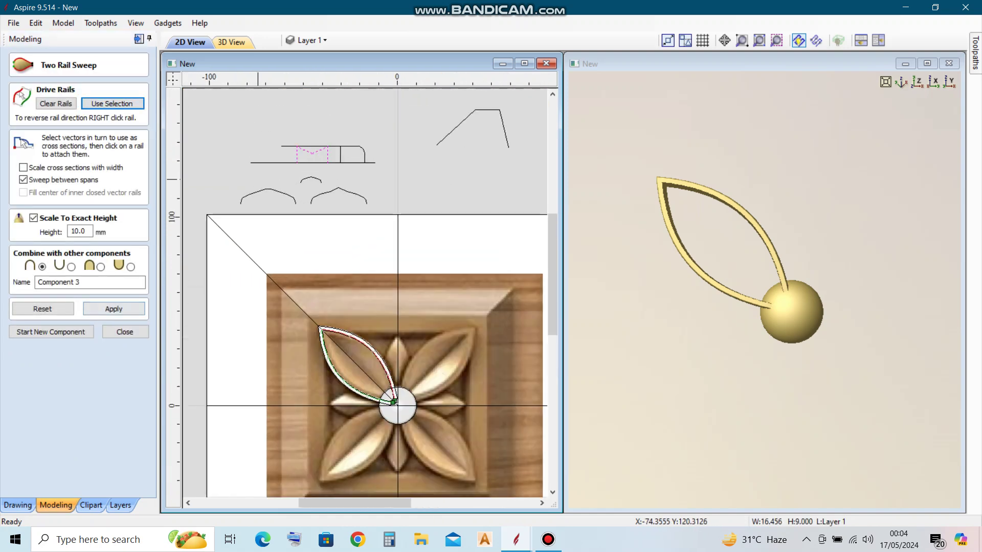
scroll(307, 146, "up", 5)
scroll(366, 214, "down", 2)
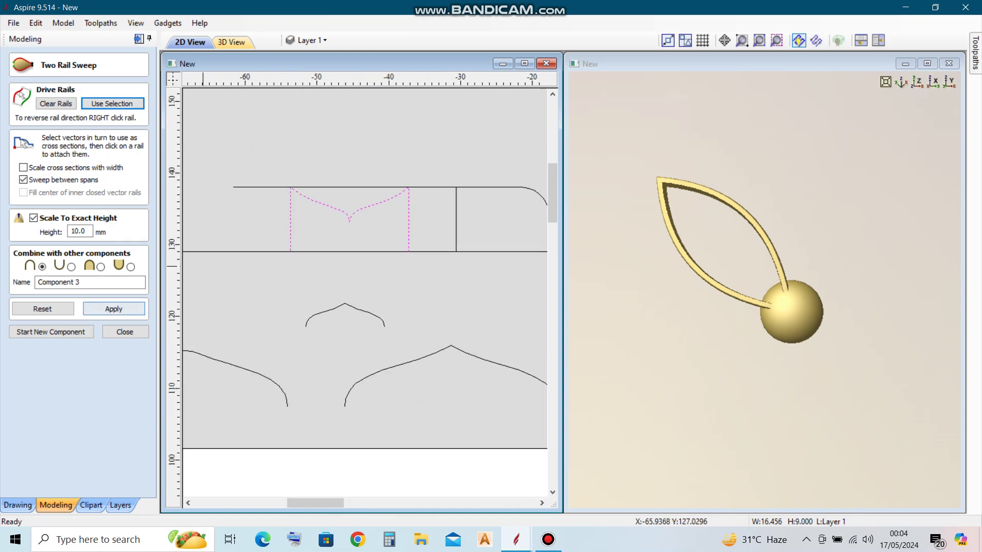
left_click(113, 309)
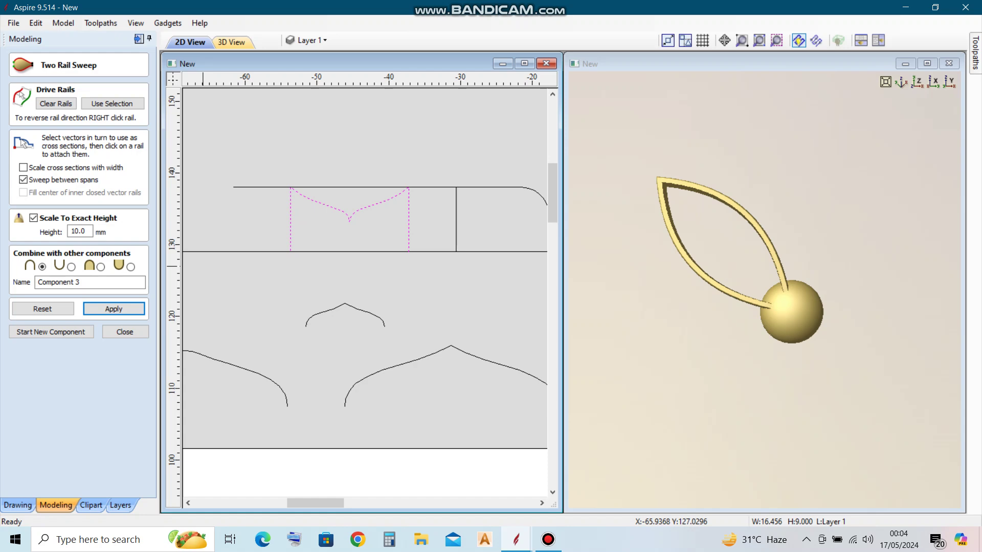
scroll(250, 185, "down", 1)
scroll(250, 185, "down", 3)
scroll(335, 440, "up", 2)
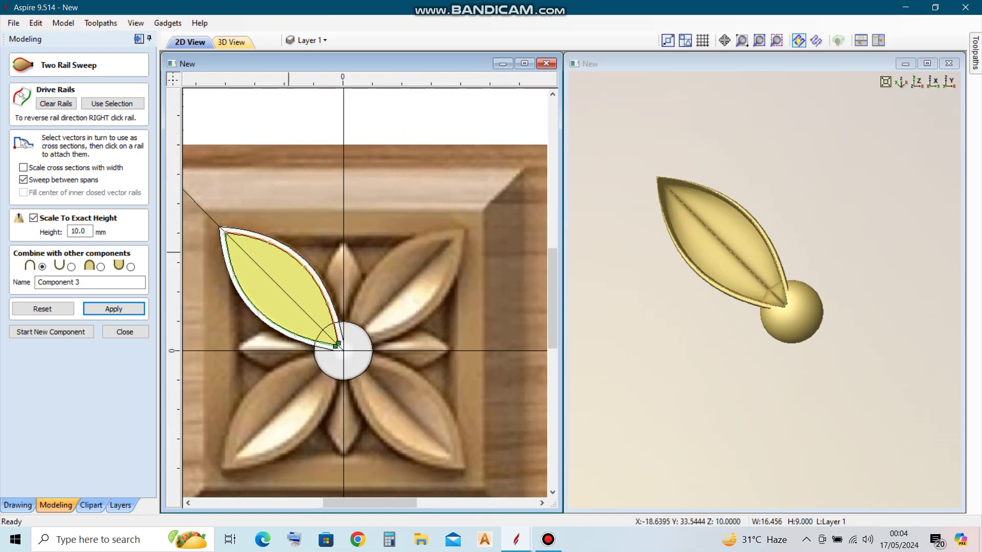
key("Return")
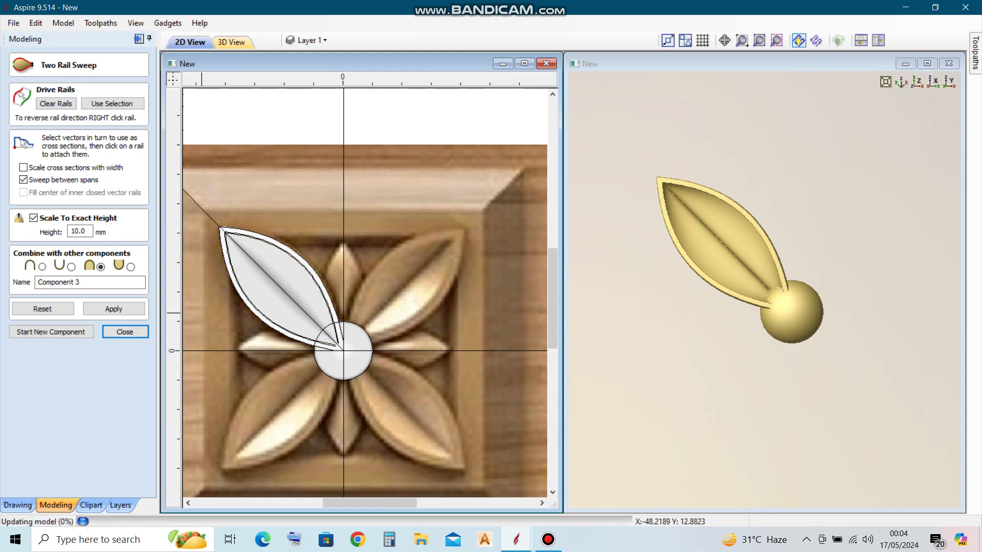
- Group the new petal body component with the petal's rim
scroll(289, 296, "up", 3)
left_click(290, 286)
scroll(324, 292, "up", 5)
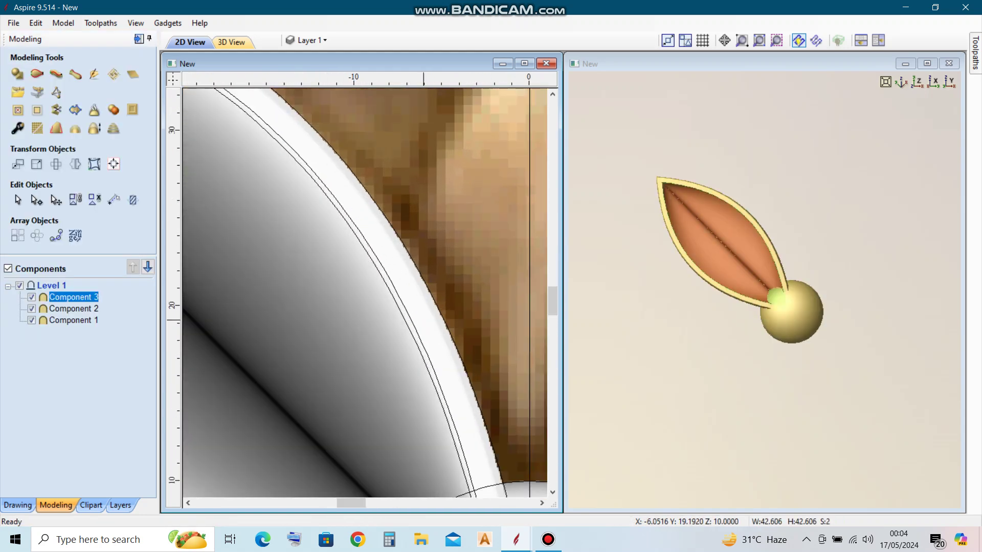
scroll(424, 320, "down", 3)
key("g")
scroll(375, 322, "down", 2)
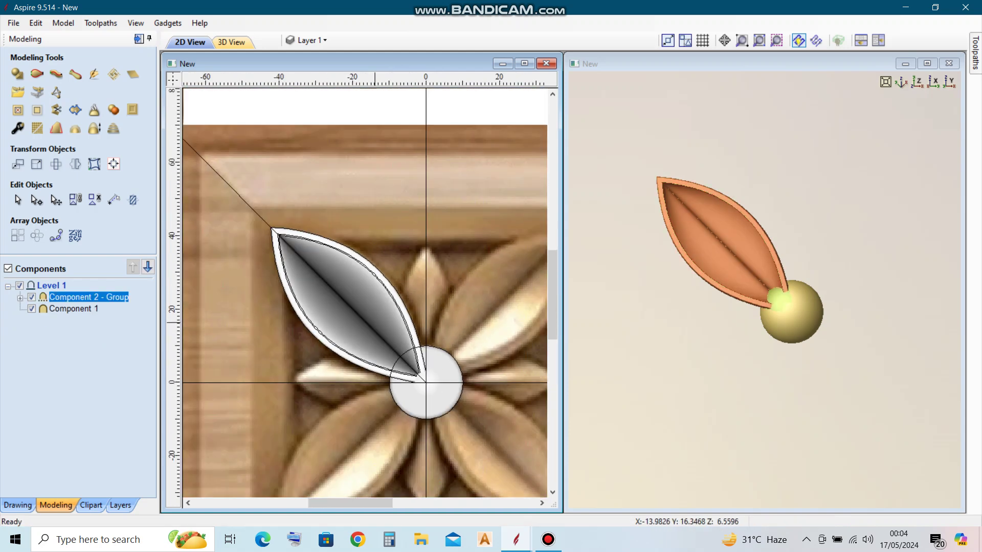
- Draw an arc along the narrow upper petal's edge and bend it to follow the photo
left_click(18, 505)
left_click(35, 145)
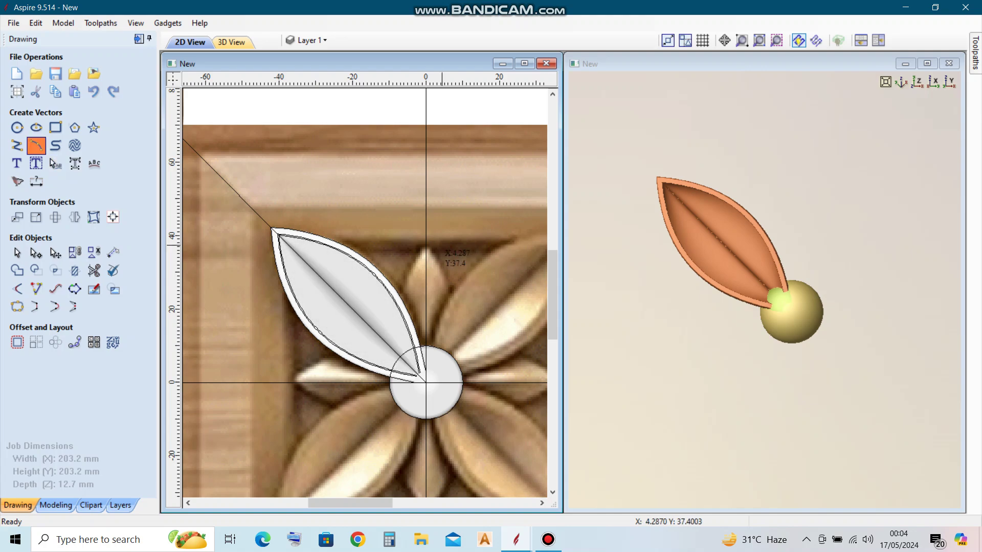
scroll(450, 263, "up", 2)
scroll(433, 251, "down", 1)
scroll(404, 286, "up", 2)
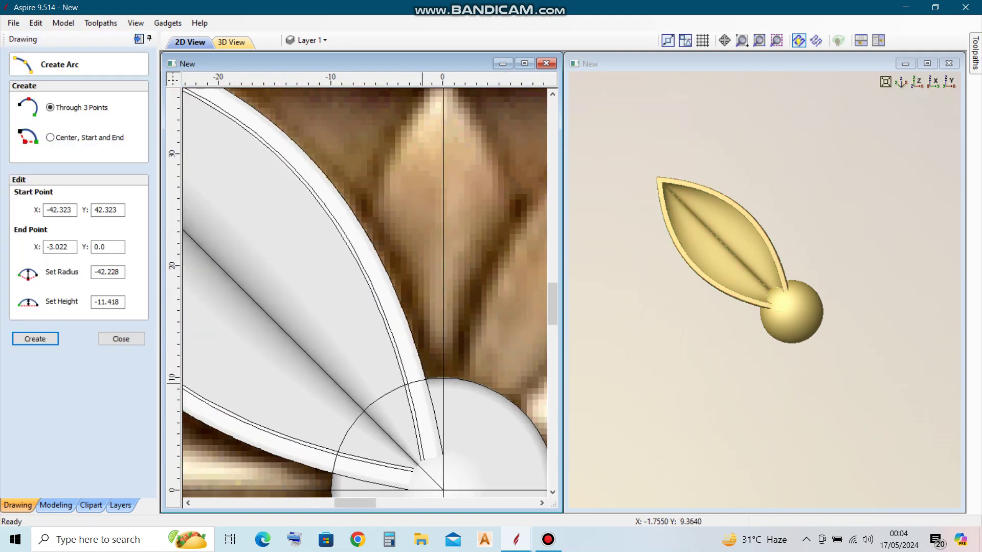
left_click(395, 289)
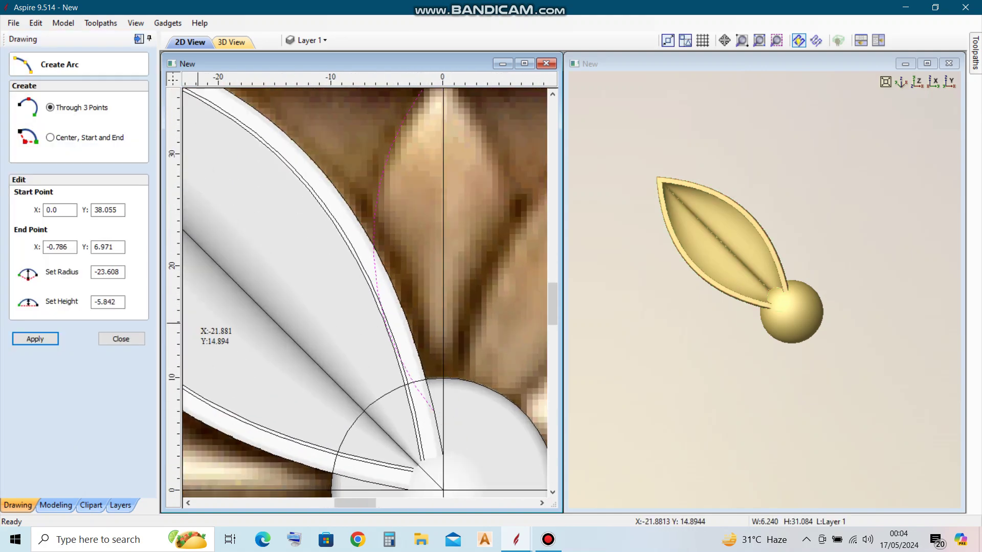
left_click(122, 339)
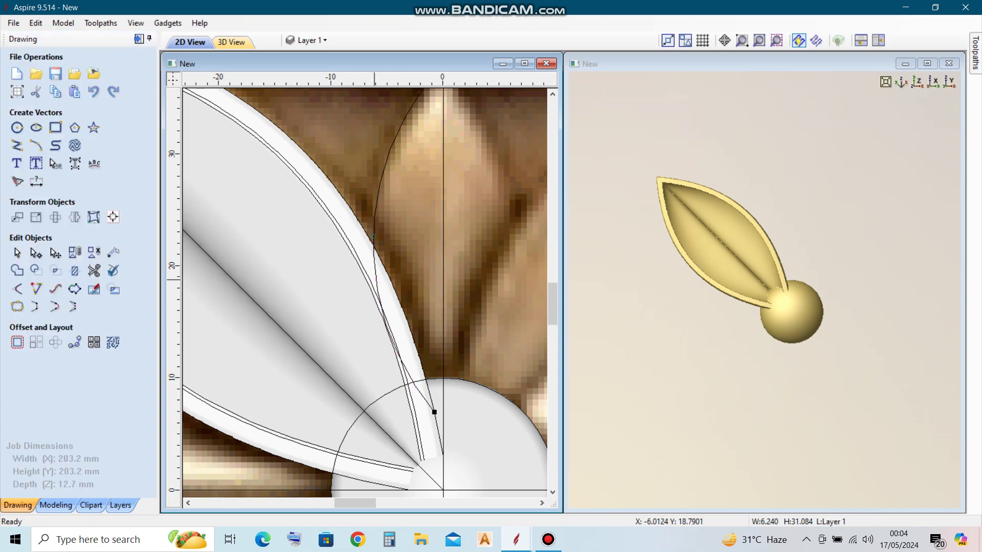
left_click_drag(349, 311, 395, 274)
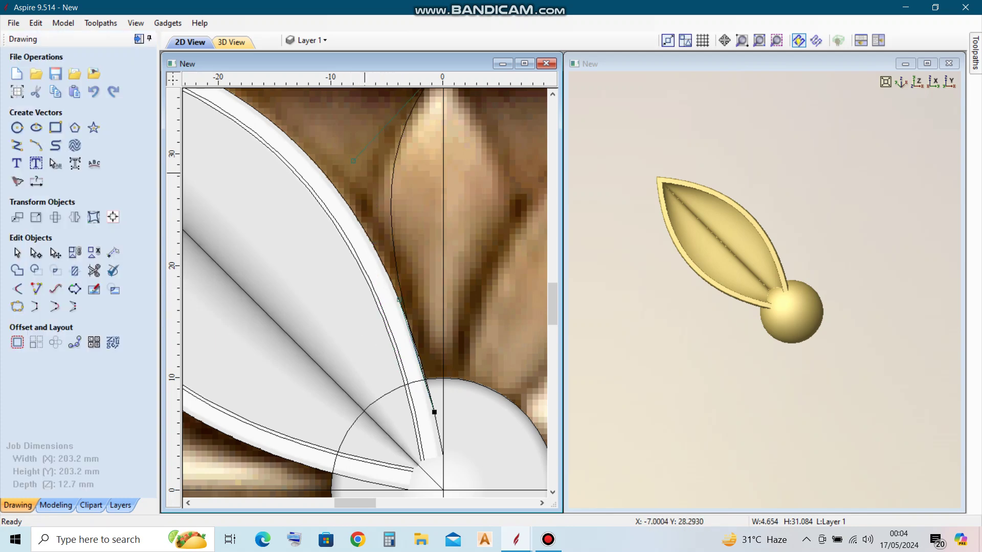
left_click_drag(350, 197, 342, 239)
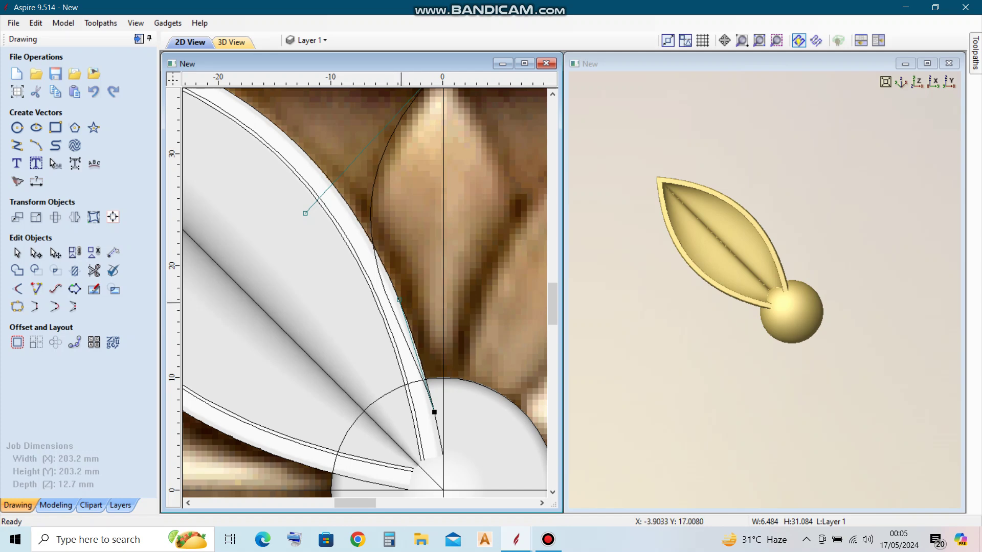
- Insert an extra node on the petal edge curve and reshape it toward the petal tip
scroll(360, 254, "down", 1)
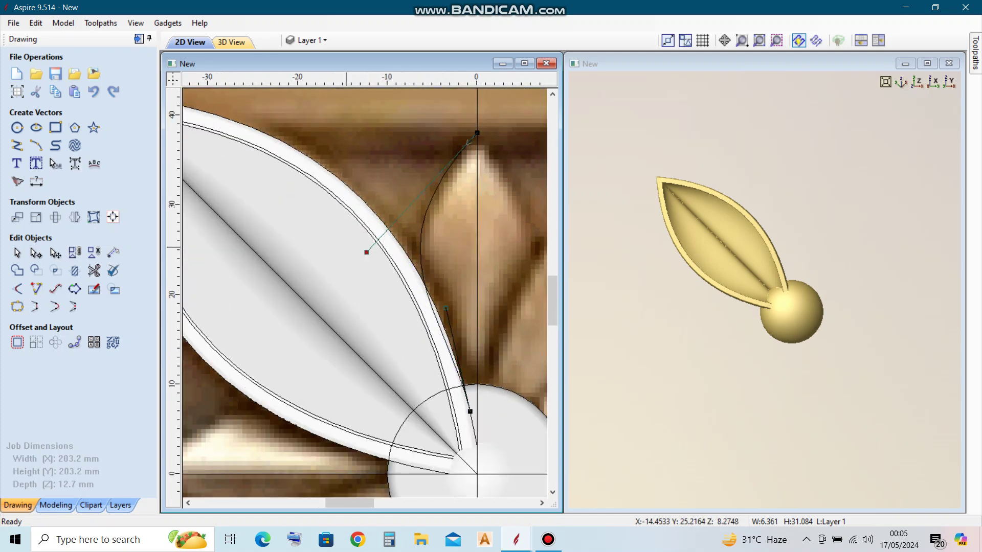
scroll(444, 316, "up", 1)
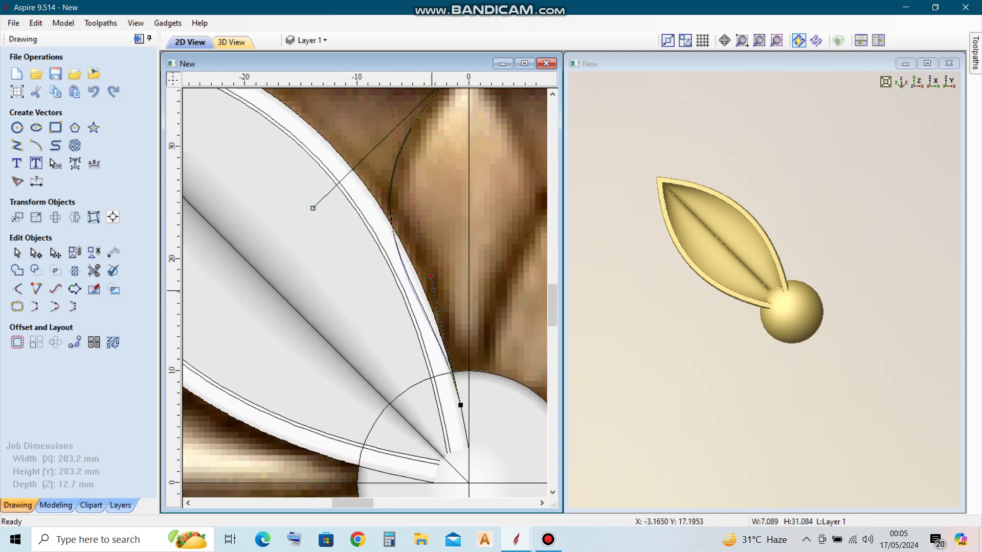
scroll(429, 256, "down", 2)
scroll(429, 245, "up", 2)
left_click(430, 232)
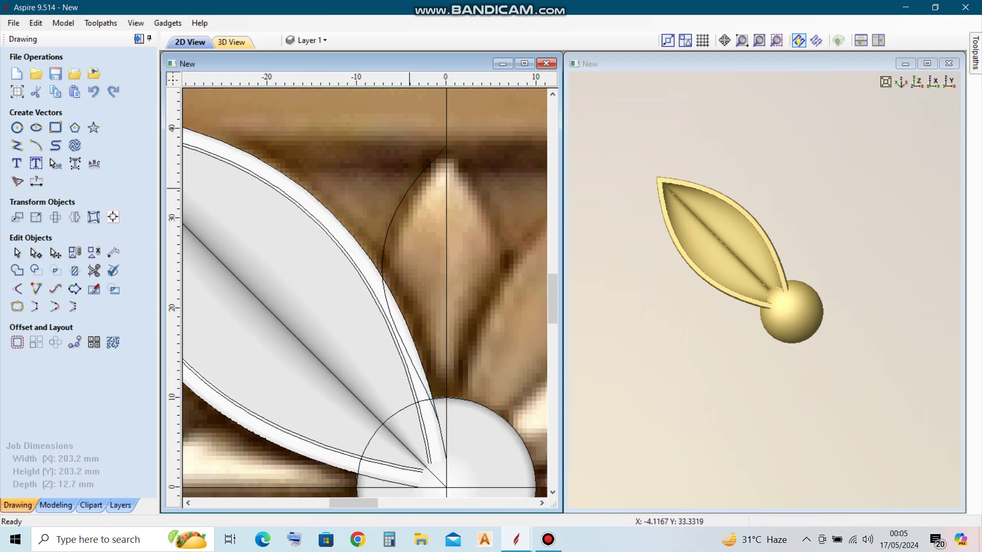
left_click(385, 295)
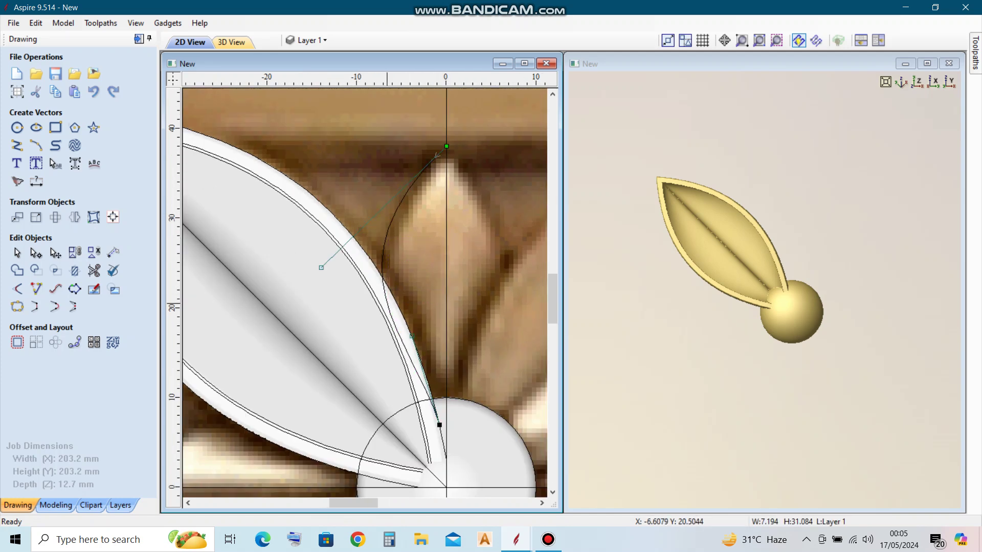
key("p")
scroll(392, 241, "up", 1)
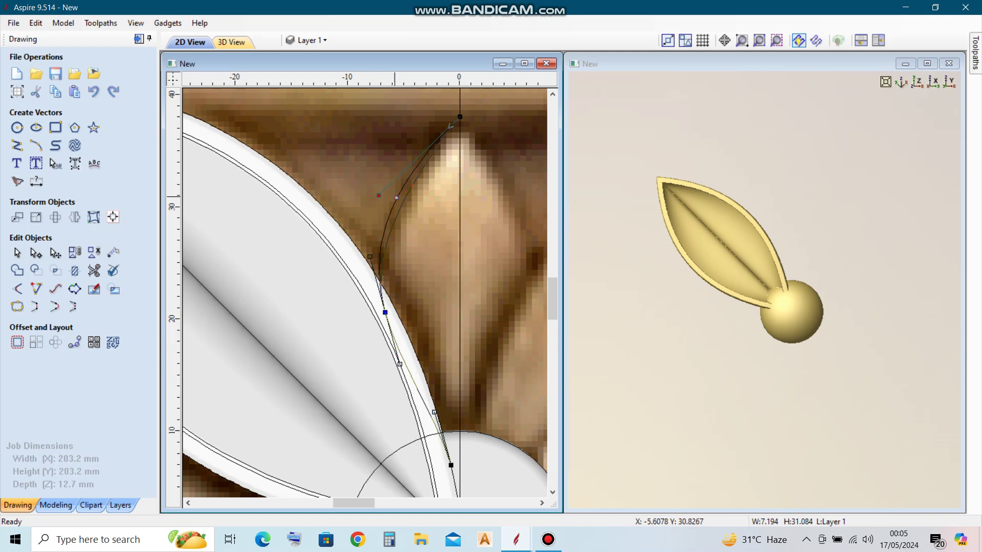
left_click_drag(378, 196, 397, 196)
left_click_drag(360, 238, 364, 239)
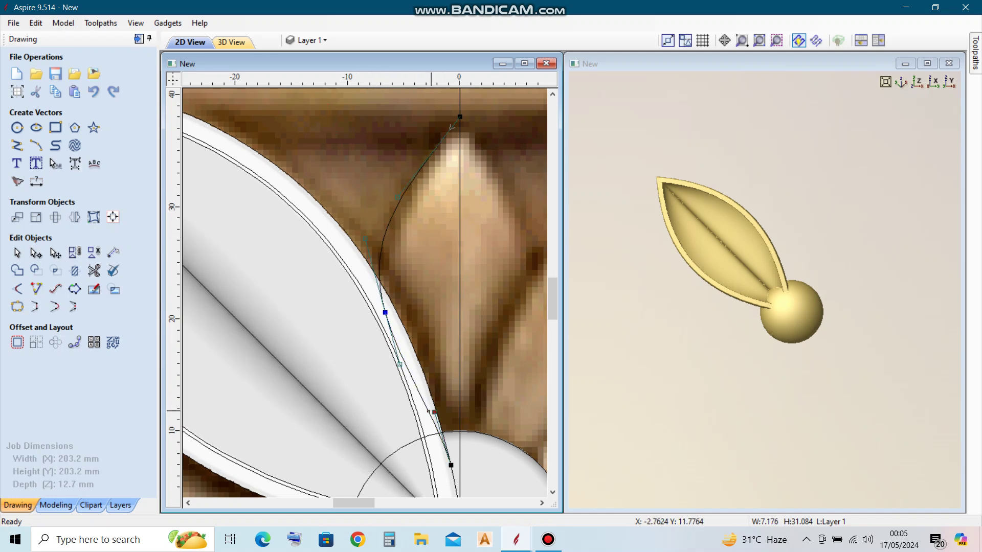
scroll(427, 412, "down", 2)
- Mirror a copy of the edge curve horizontally across the centre line
left_click(437, 314, "shift")
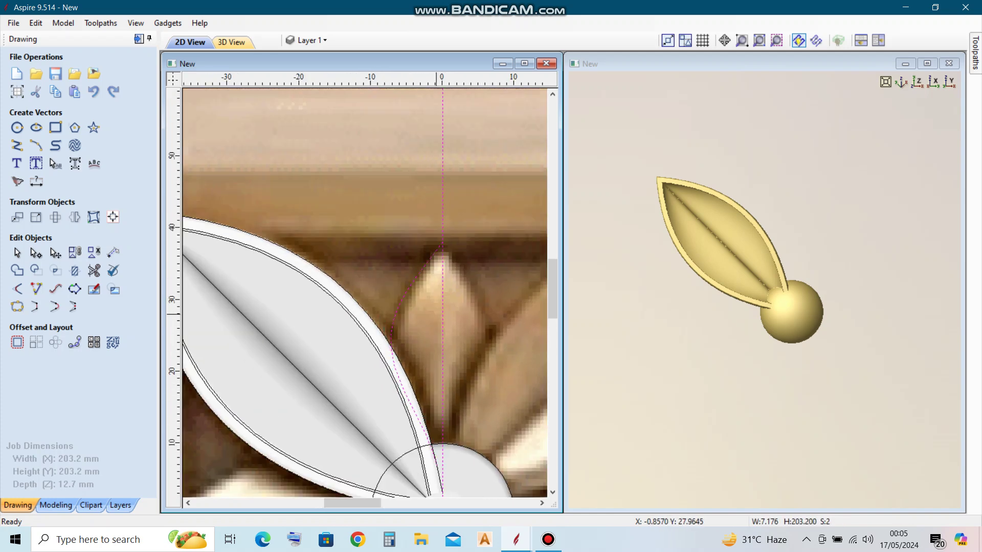
left_click(56, 505)
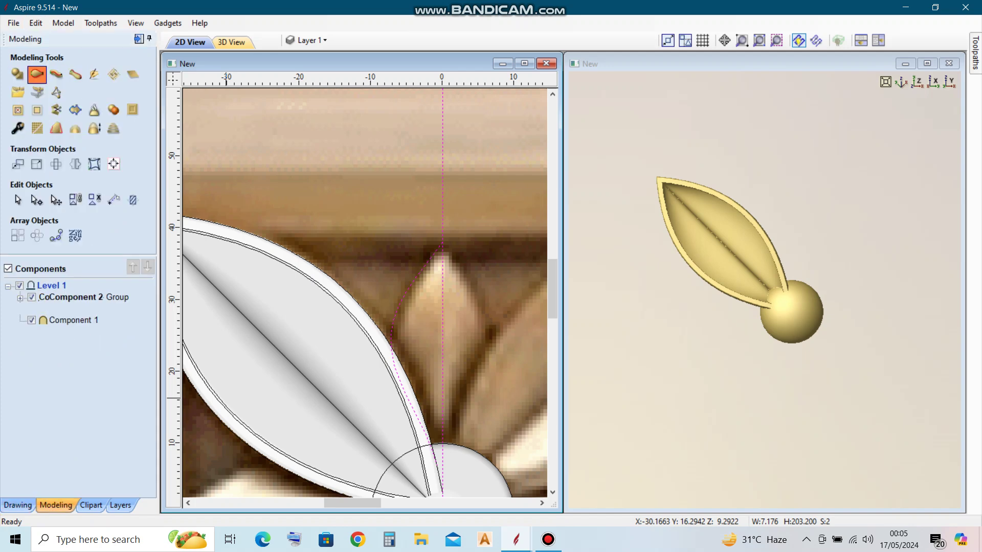
left_click(36, 73)
left_click(125, 332)
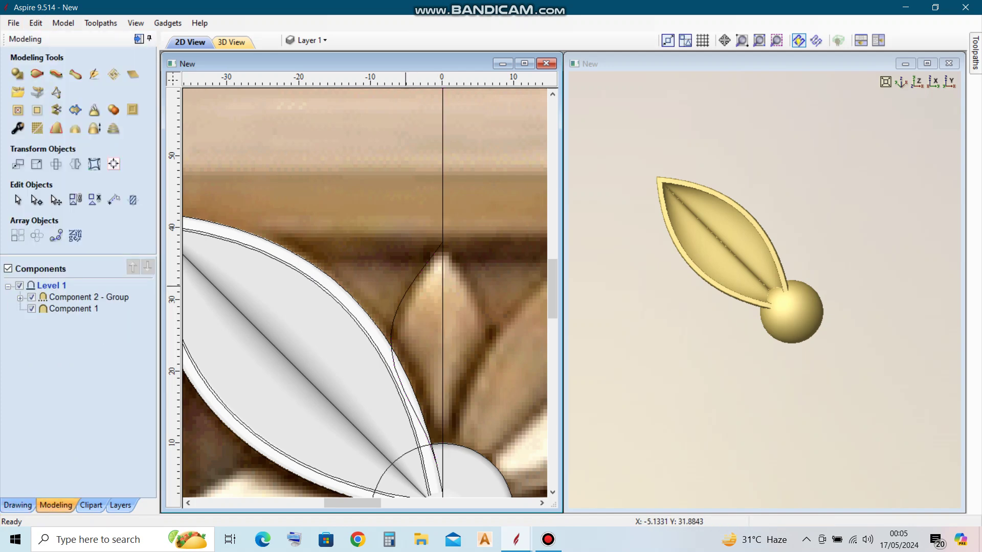
left_click(75, 164)
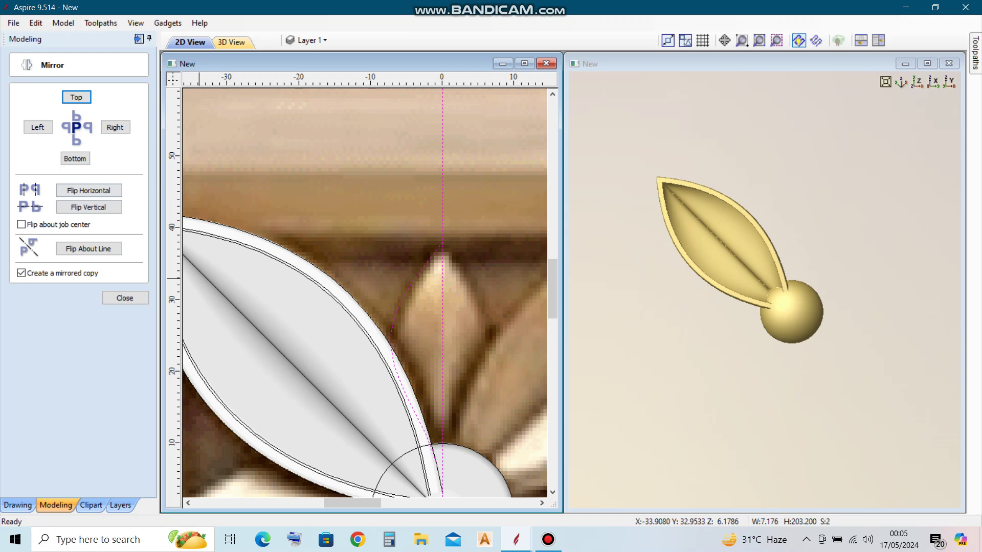
left_click(125, 298)
scroll(350, 292, "up", 2)
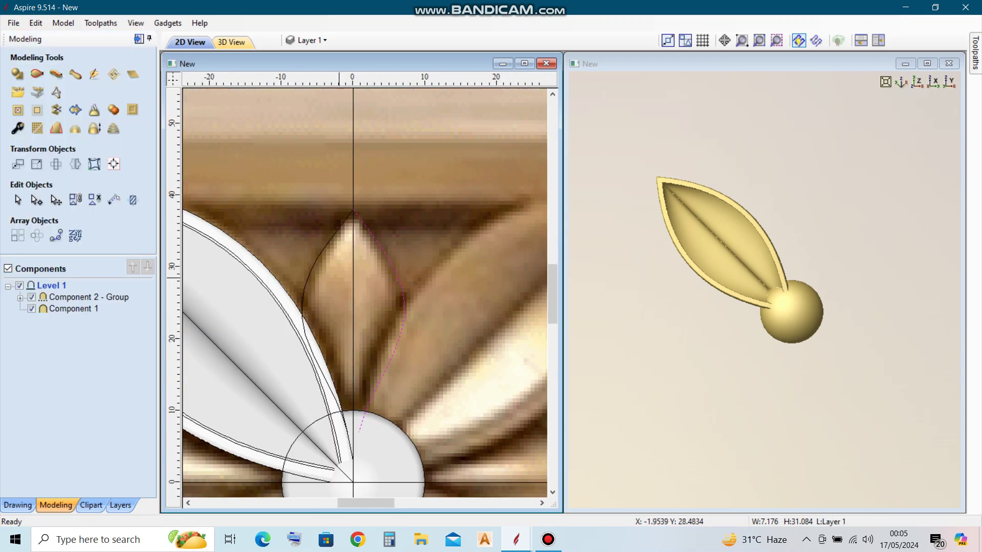
scroll(320, 230, "down", 3)
scroll(306, 222, "down", 3)
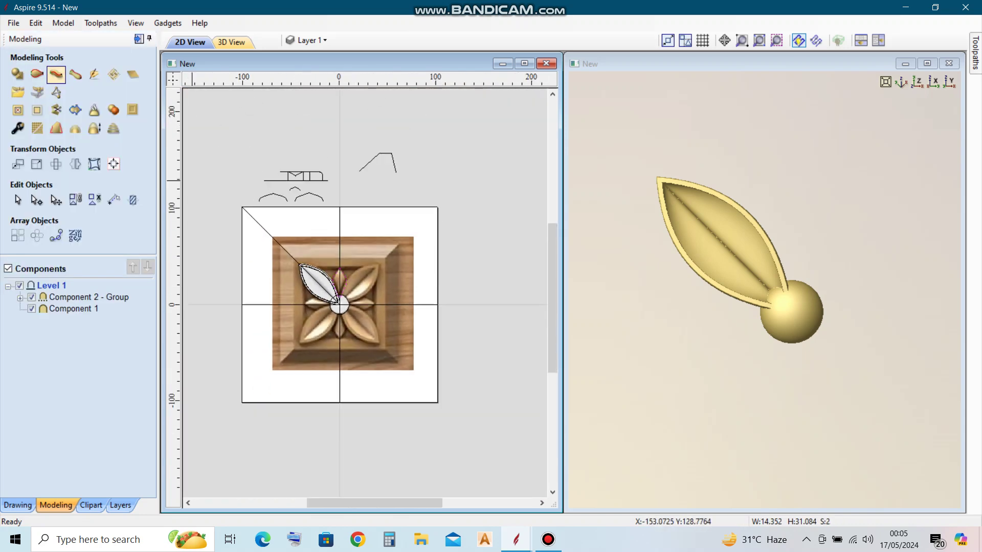
left_click(56, 74)
- Pick the sketched profile above the board as the sweep cross-section
scroll(315, 265, "up", 2)
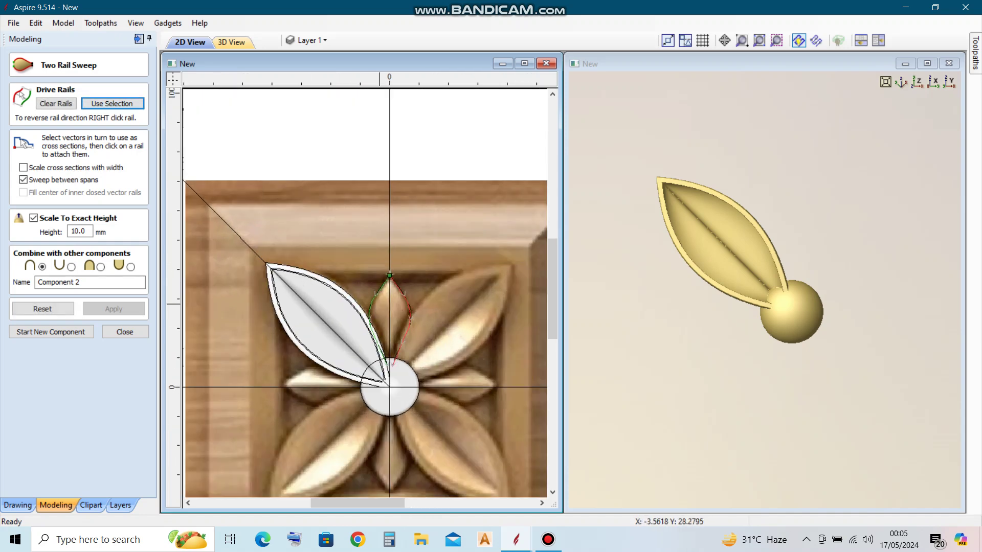
scroll(379, 302, "up", 1)
left_click_drag(552, 289, 553, 241)
left_click(385, 218)
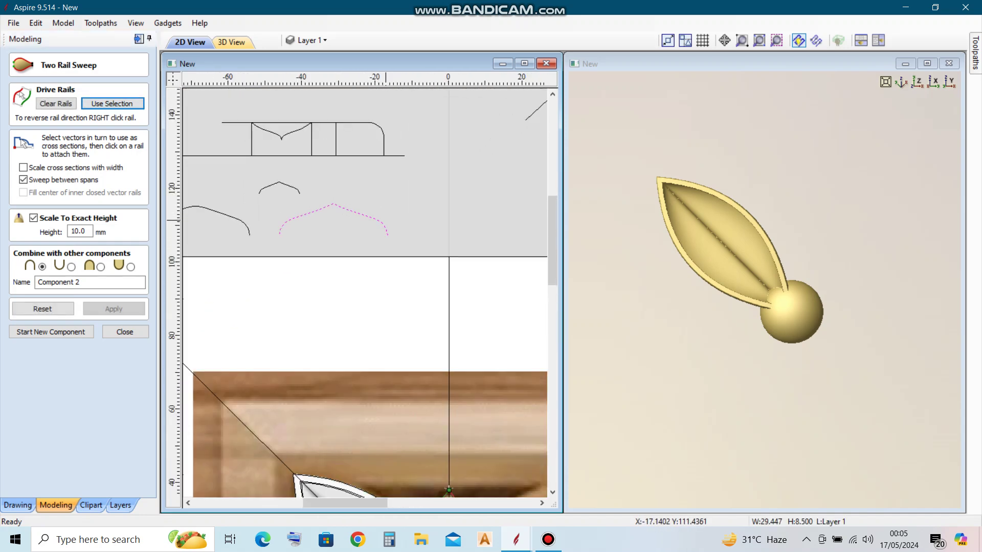
scroll(385, 219, "down", 3)
scroll(330, 271, "up", 3)
scroll(329, 271, "up", 2)
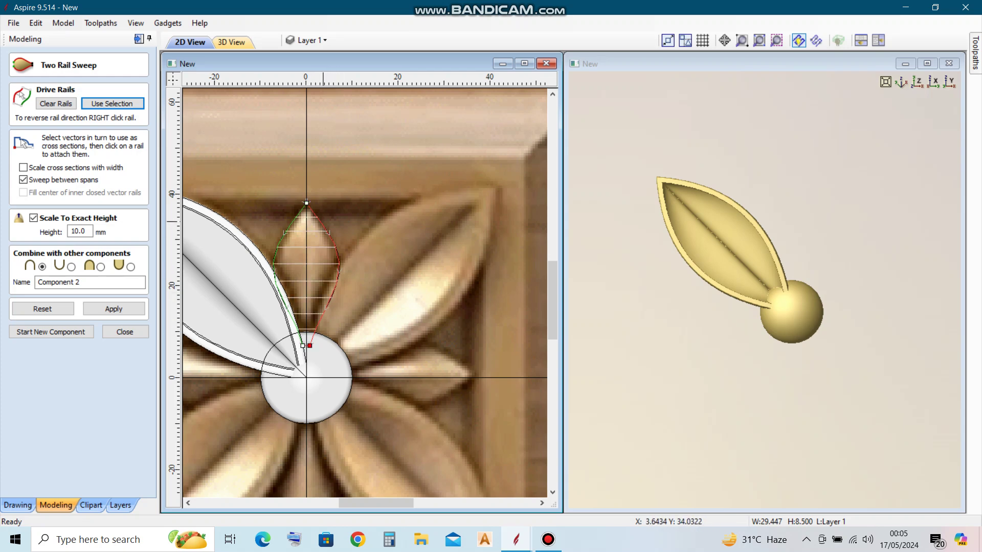
scroll(319, 214, "down", 3)
scroll(353, 255, "up", 2)
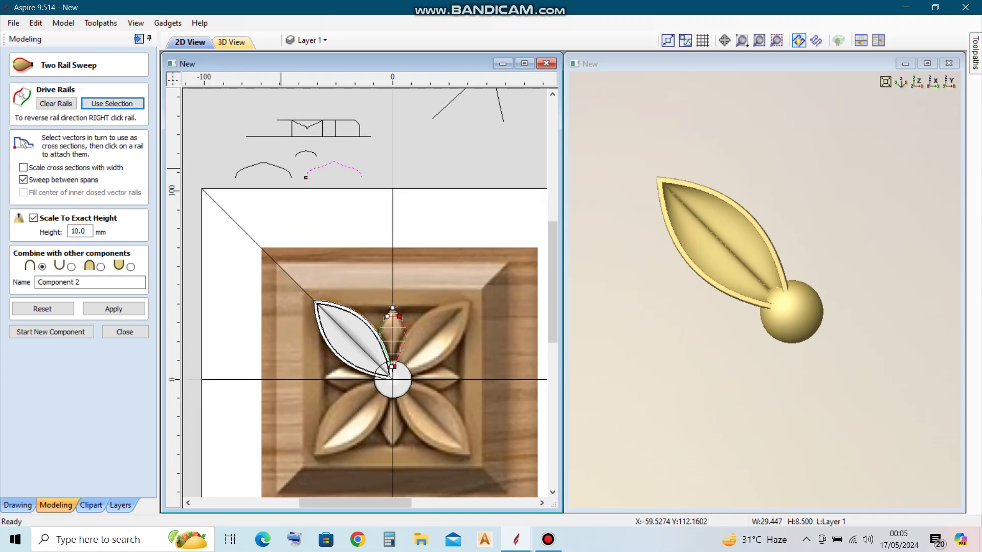
scroll(358, 261, "down", 2)
scroll(366, 266, "up", 3)
scroll(363, 292, "down", 2)
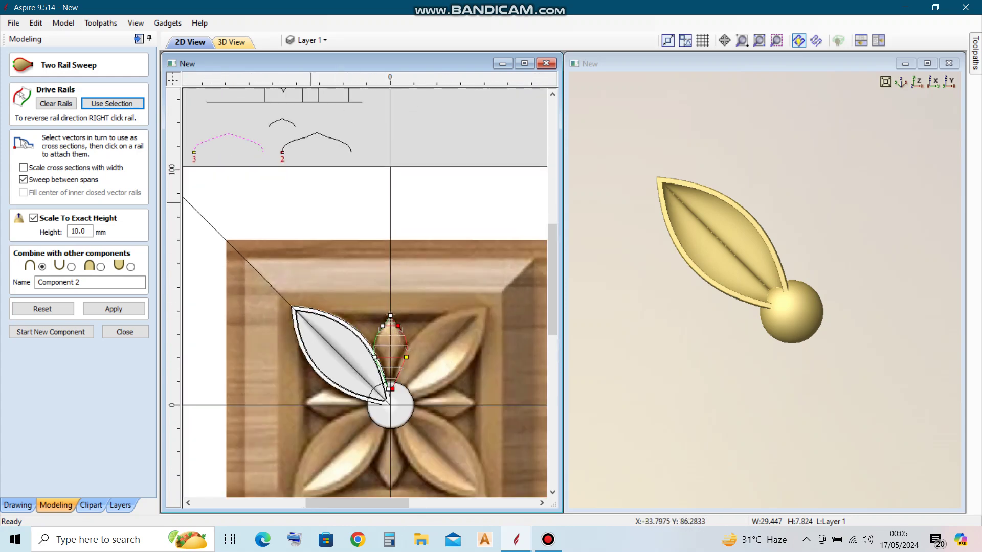
scroll(350, 189, "up", 2)
scroll(368, 307, "up", 2)
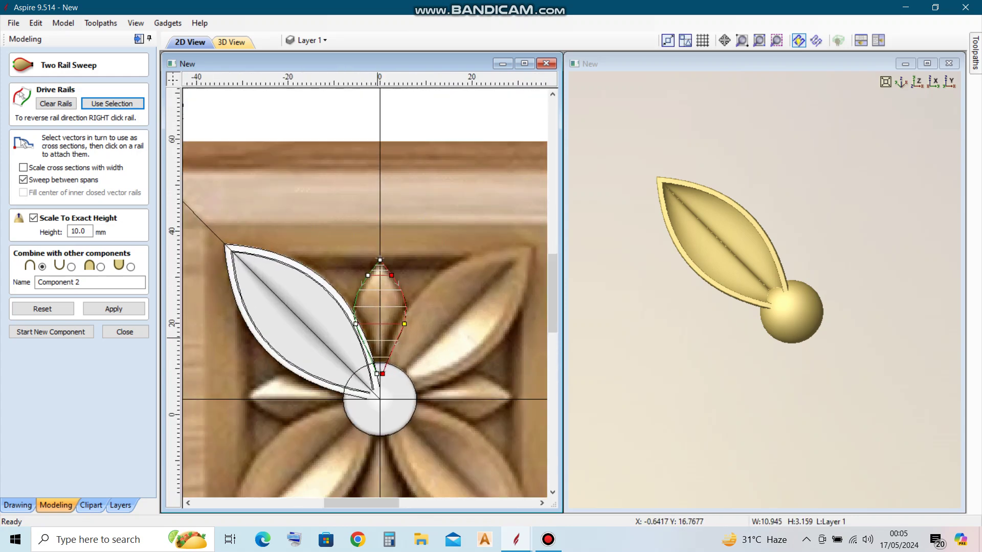
scroll(387, 386, "up", 1)
- Apply the two-rail sweep to build the narrow petal, check it in 3D, and close
left_click(113, 309)
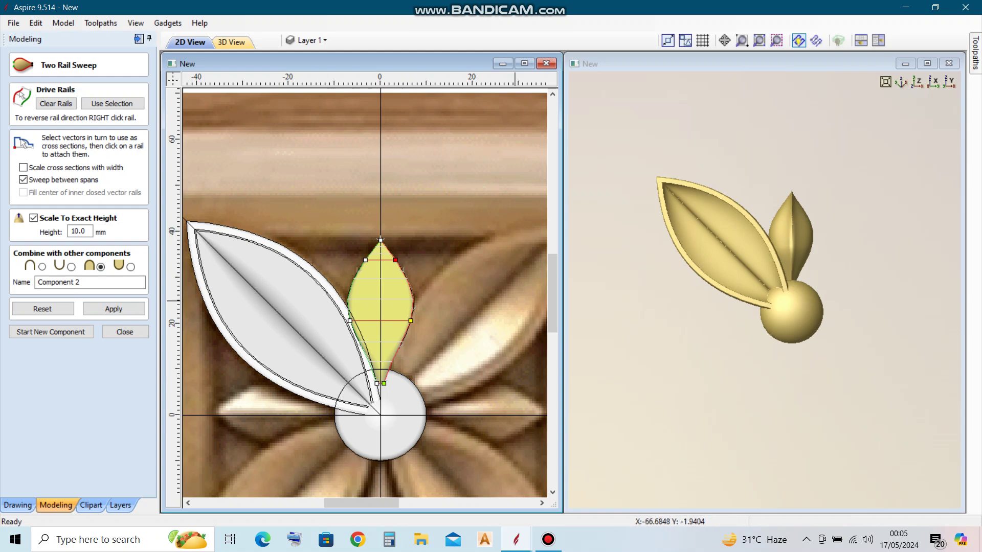
left_click(777, 256)
left_click_drag(798, 299, 805, 296)
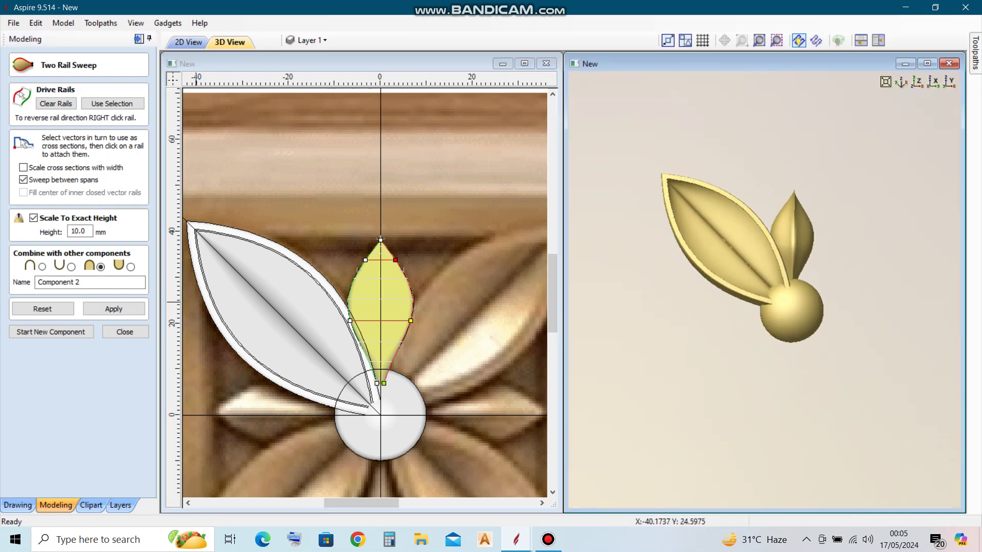
left_click(125, 332)
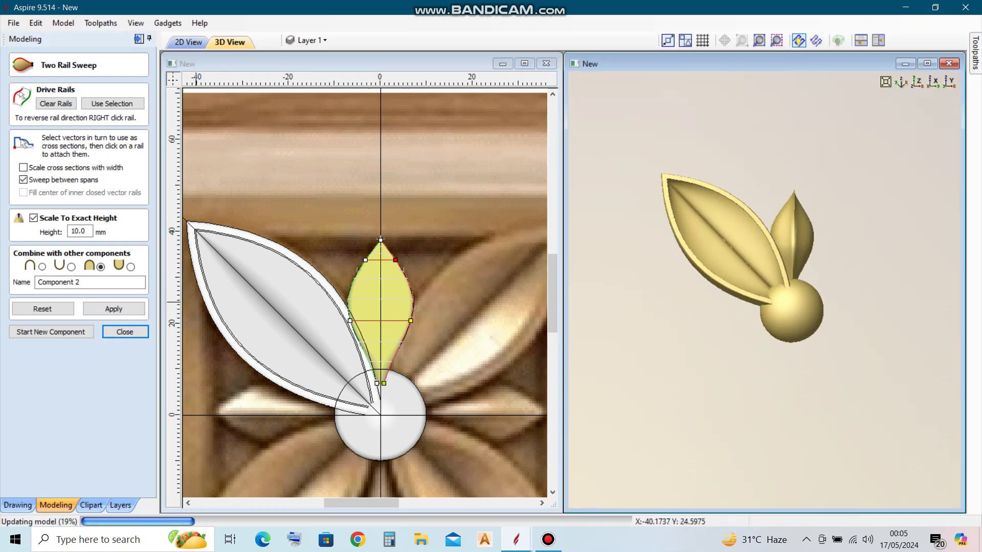
key("Return")
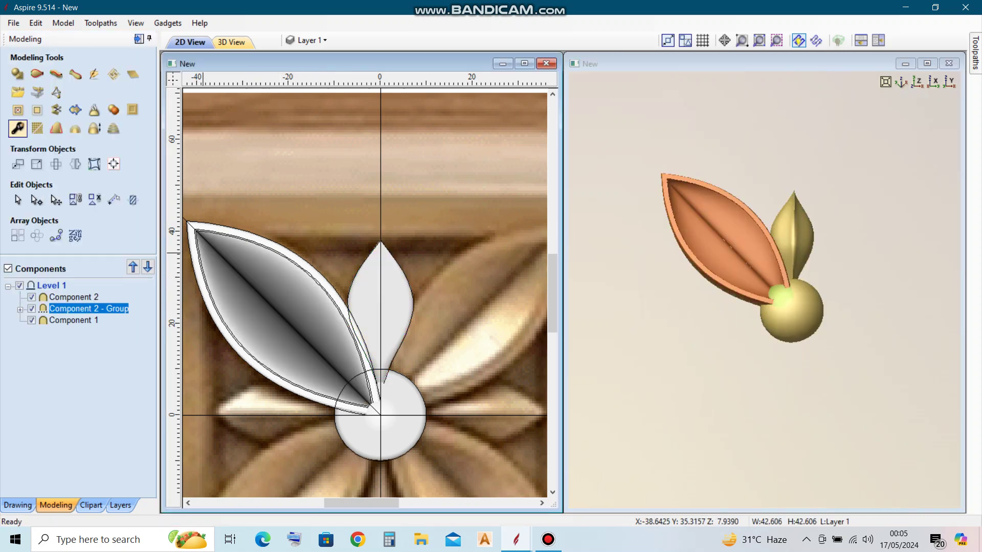
- Turn on Fade for the large petal group, directed along the leaf at 26%
left_click(18, 128)
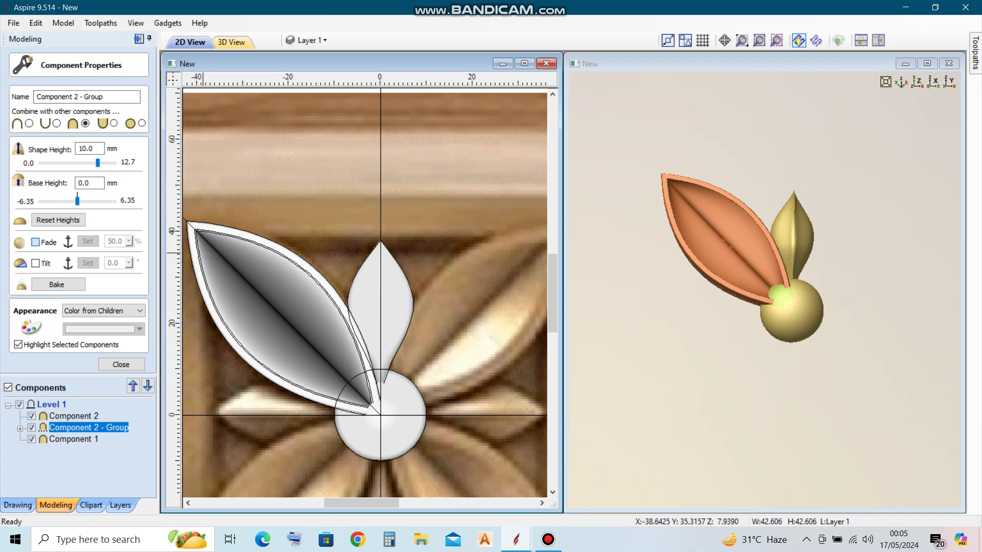
left_click(36, 242)
scroll(188, 381, "down", 3)
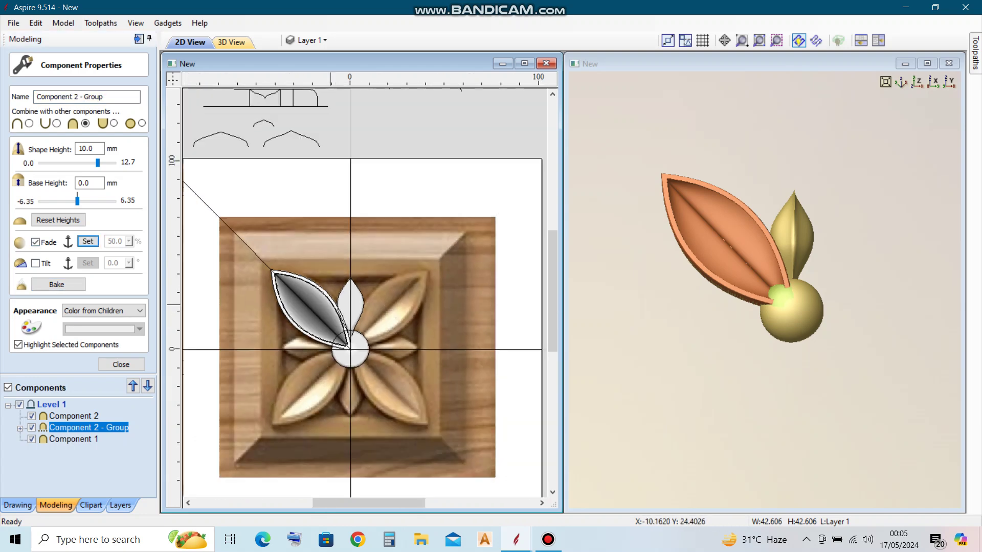
scroll(274, 270, "up", 2)
scroll(278, 278, "up", 1)
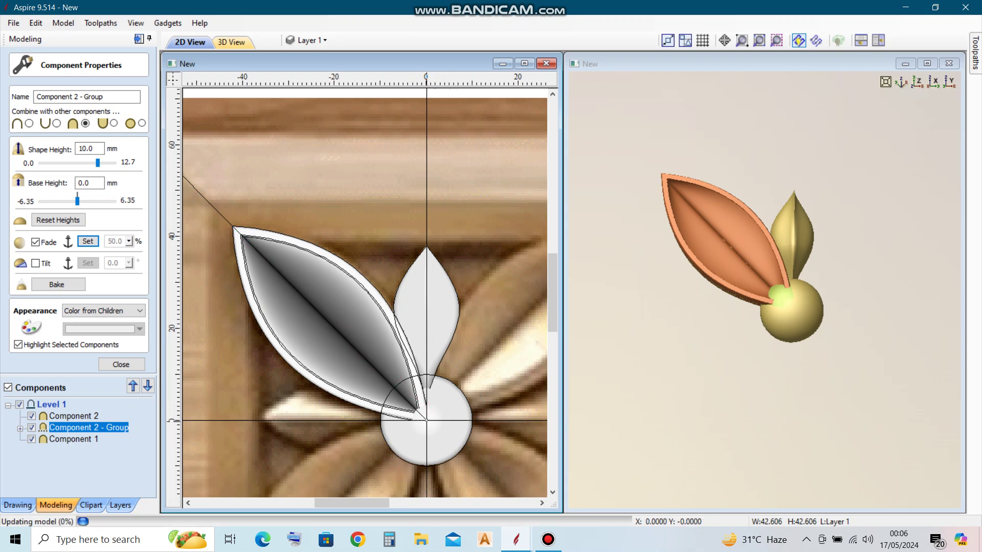
left_click_drag(415, 409, 426, 420)
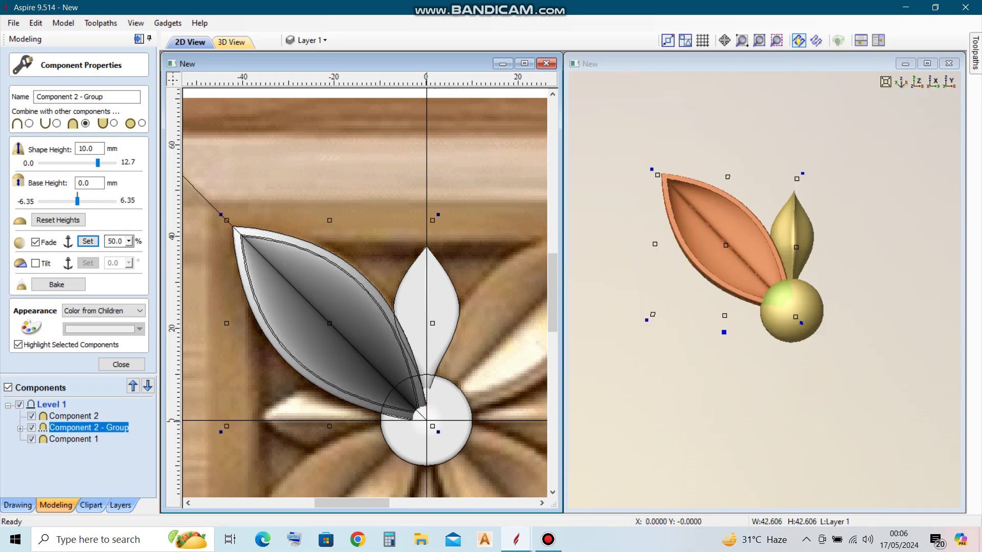
mouse_move(129, 241)
left_mouse_down()
mouse_move(138, 254)
mouse_move(120, 254)
left_mouse_up()
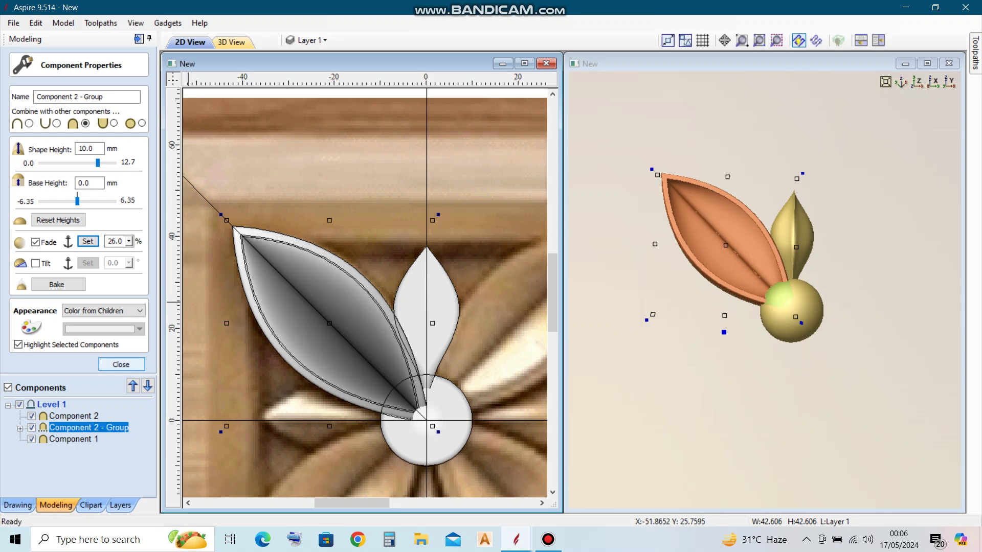
left_click(121, 364)
scroll(487, 230, "down", 2)
scroll(487, 230, "down", 2)
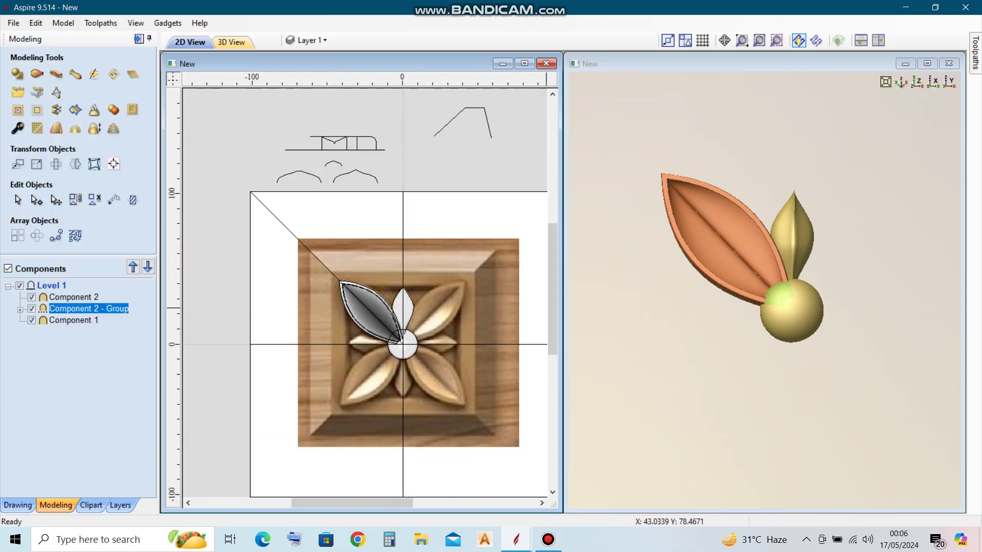
scroll(767, 266, "up", 2)
scroll(767, 266, "up", 2)
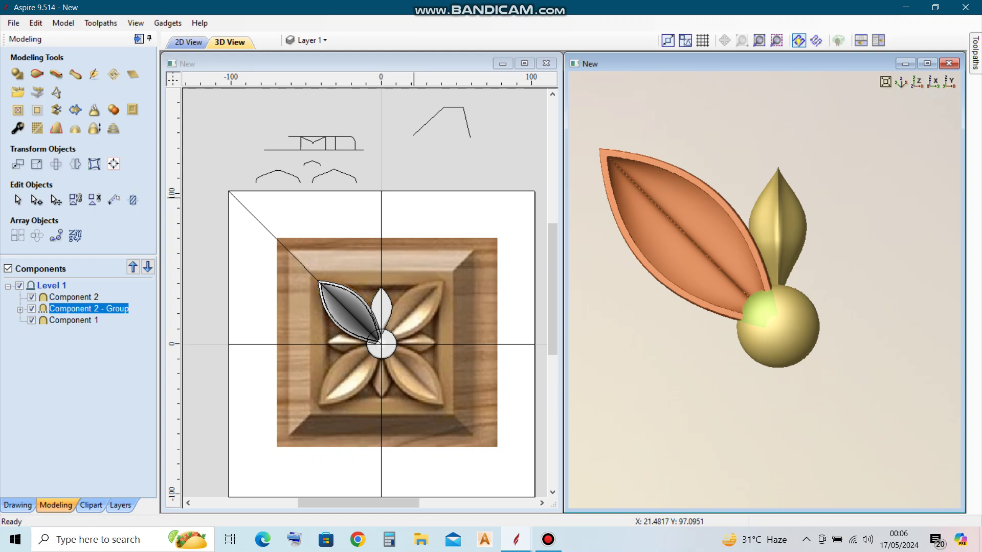
scroll(349, 336, "up", 3)
scroll(349, 336, "down", 1)
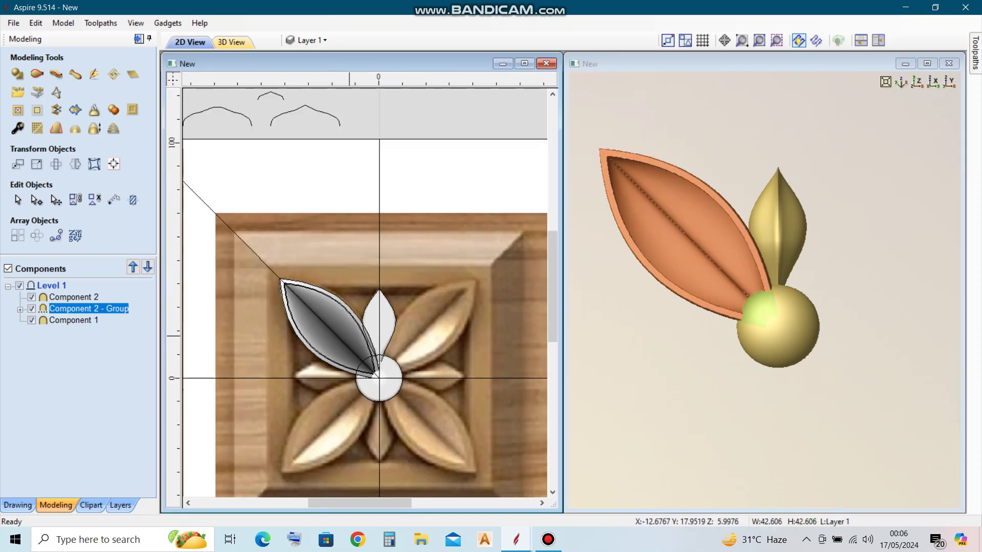
scroll(350, 336, "up", 1)
left_click(17, 504)
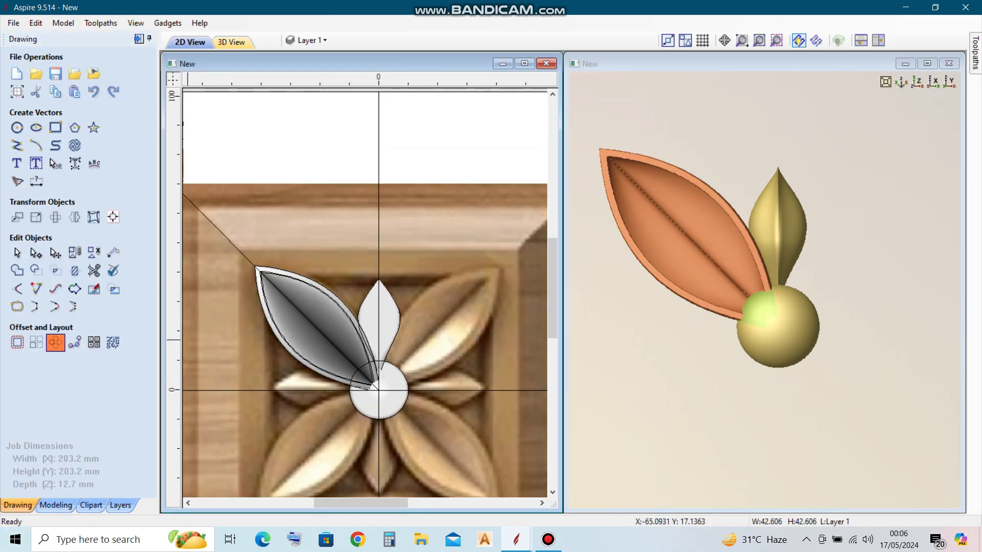
- Make four circular copies of the large petal around centre 0,0
left_click(55, 342)
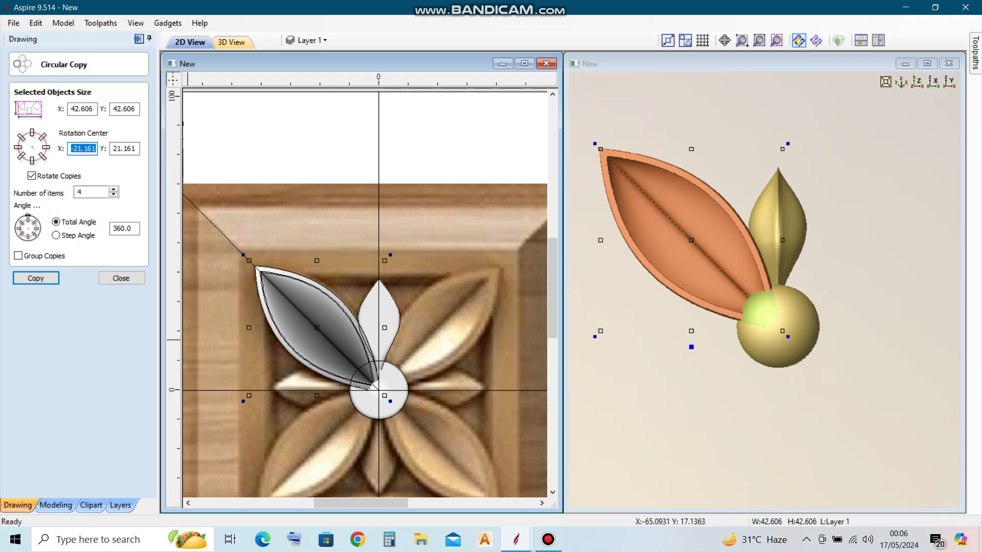
key("Tab")
type("0")
key("Tab")
key("Tab")
key("Tab")
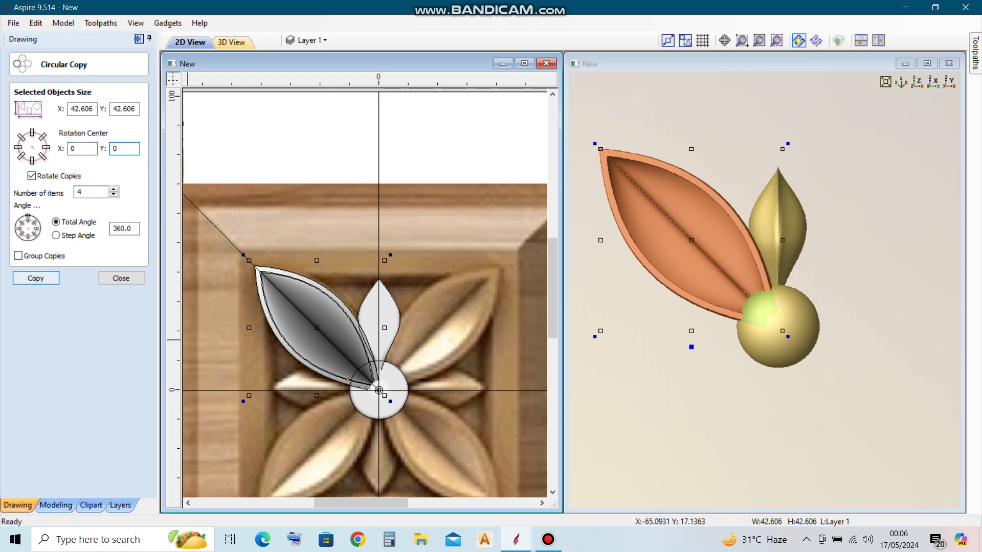
key("Return")
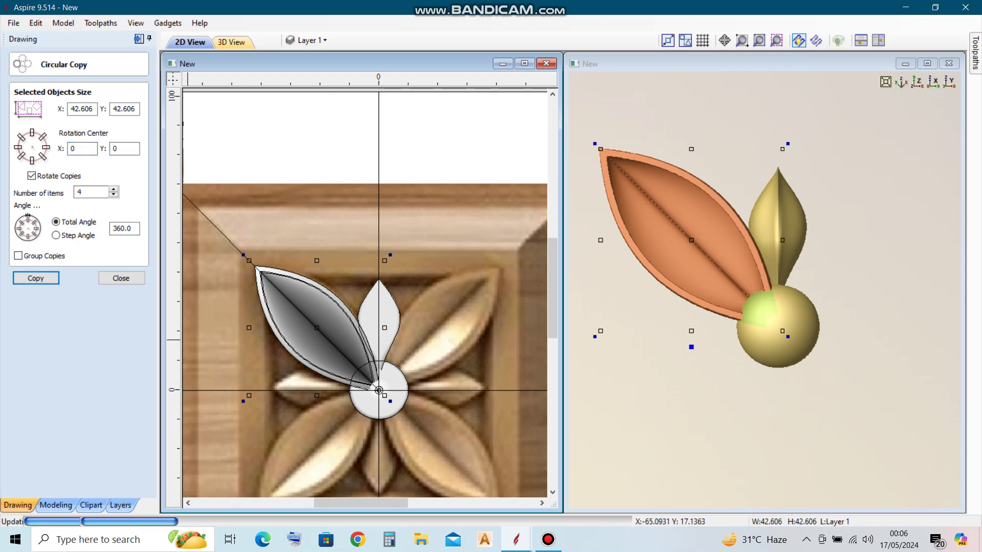
left_click(121, 278)
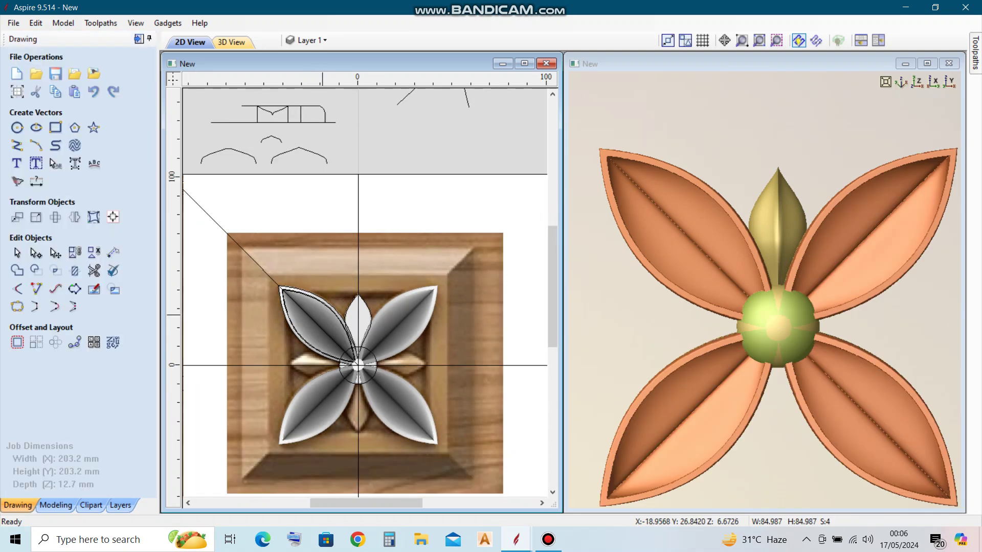
scroll(358, 358, "up", 5)
scroll(357, 307, "down", 1)
- Make four circular copies of the narrow petal around the same centre
left_click(357, 307)
left_click(55, 342)
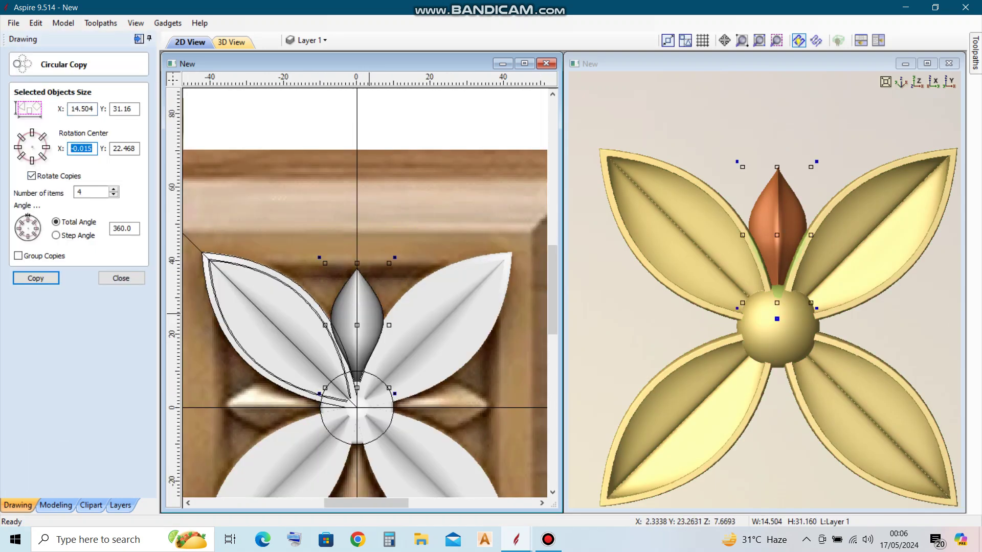
type("0")
key("Tab")
type("0")
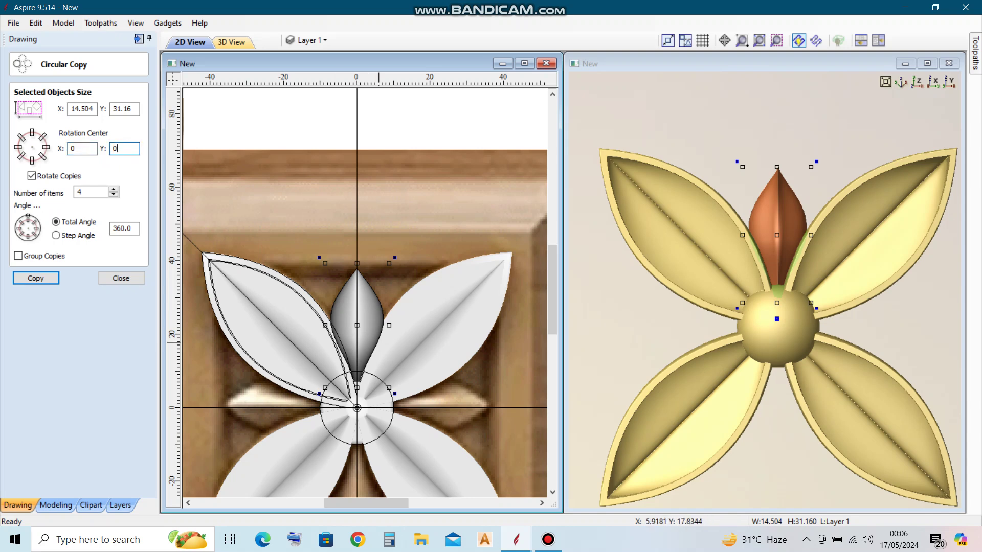
key("Return")
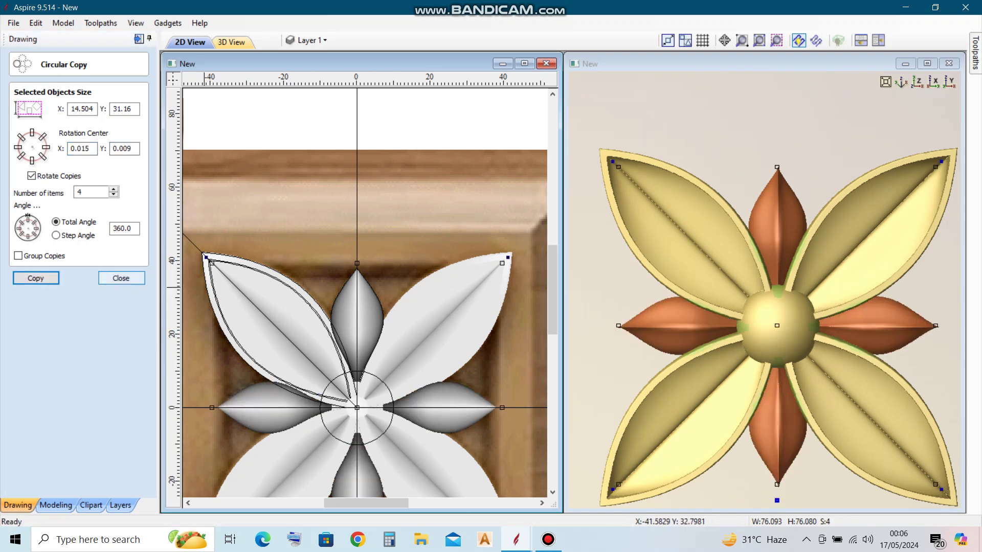
left_click(121, 278)
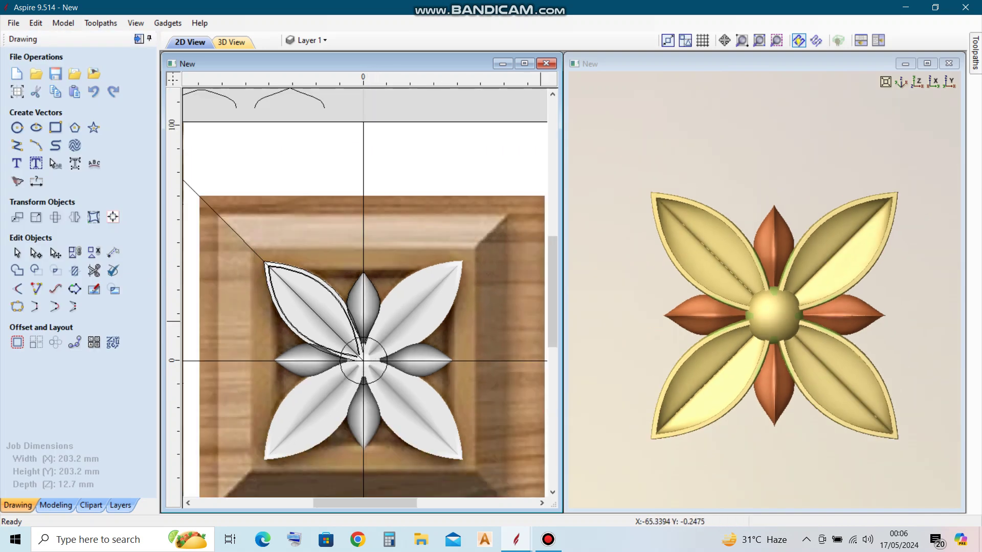
key("F3")
- Draw a 78 × 76 mm rectangle around the flower
key("n")
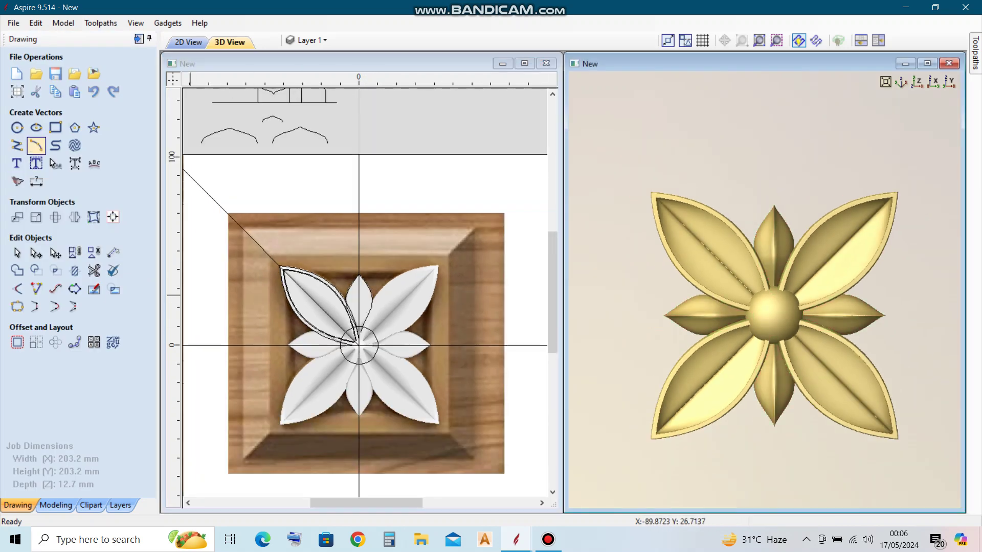
left_click(56, 127)
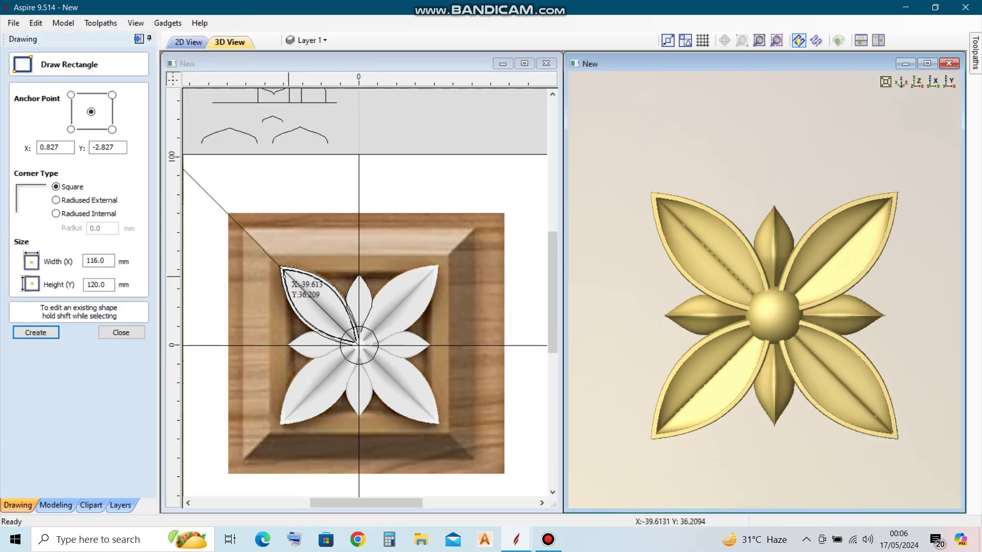
left_click_drag(280, 267, 432, 420)
left_click(36, 332)
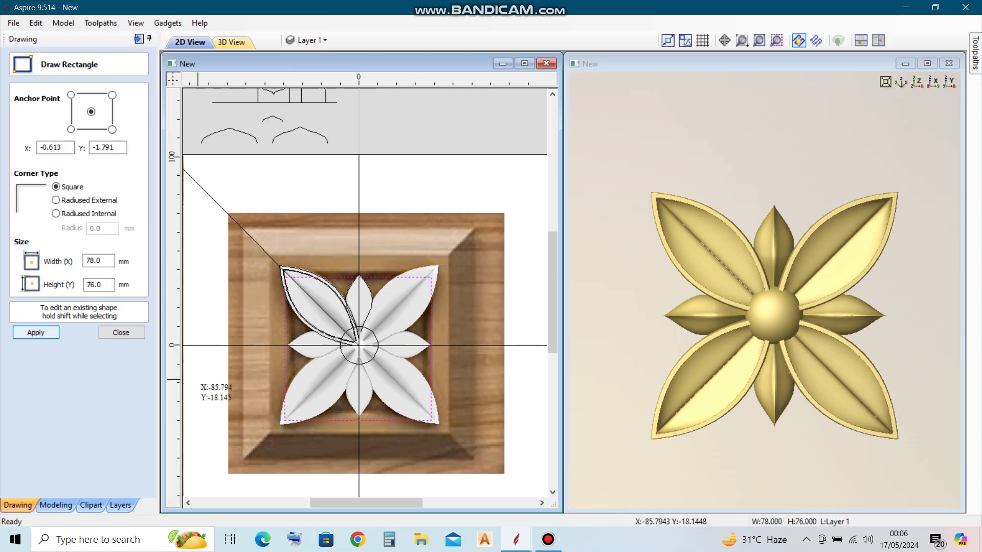
left_click(121, 333)
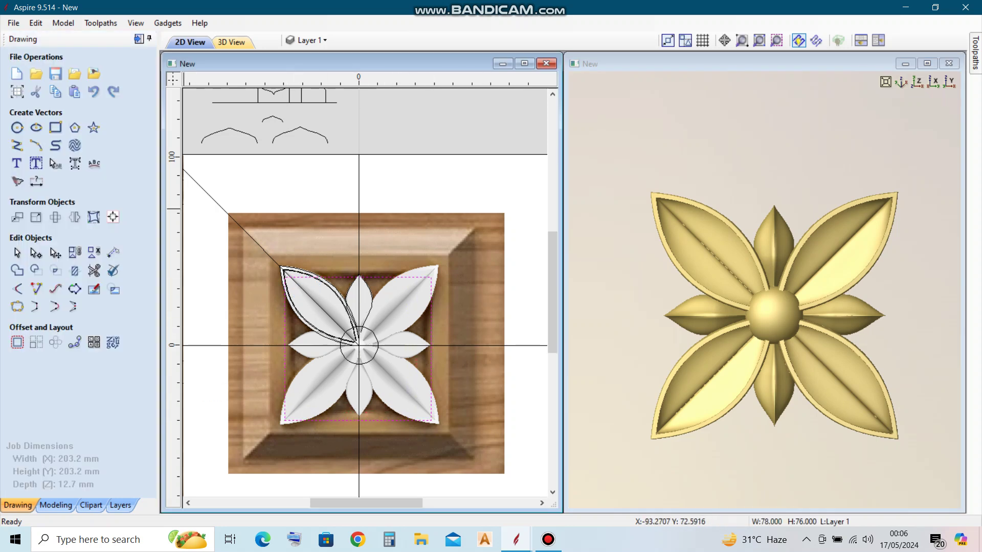
- Centre a rectangle on the material, enlarge it to about 126 mm wide, and select both rectangles
left_click(113, 217)
left_click(78, 108)
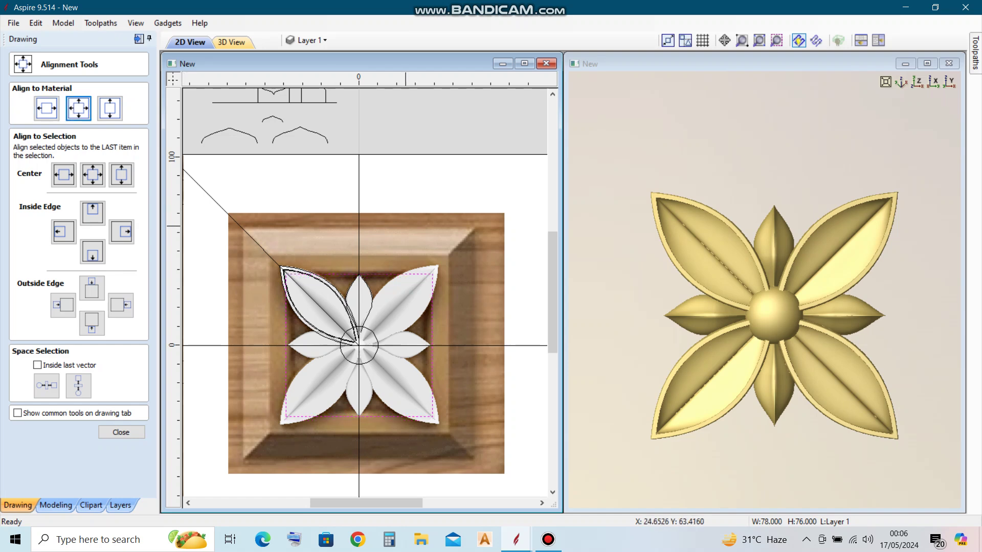
scroll(366, 288, "down", 1)
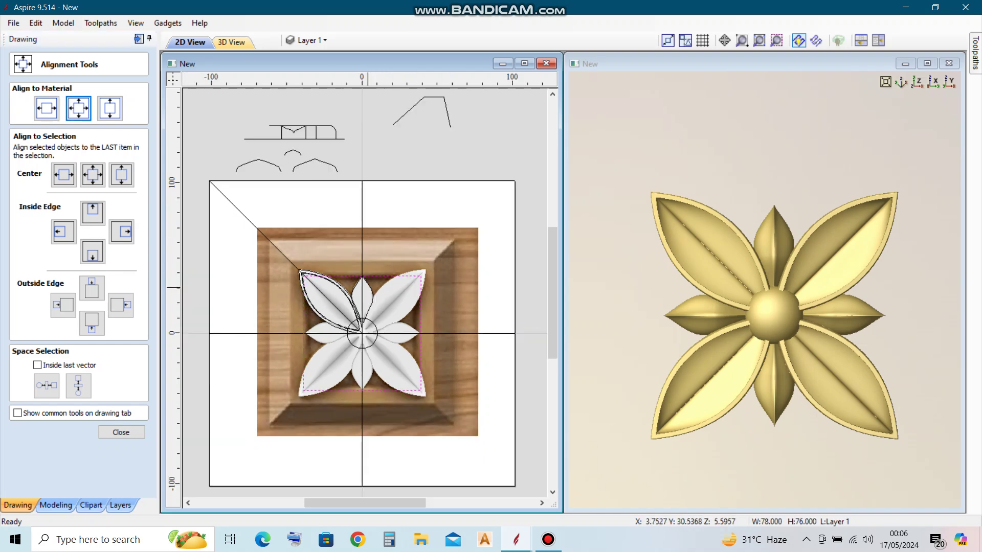
left_click_drag(426, 271, 463, 236)
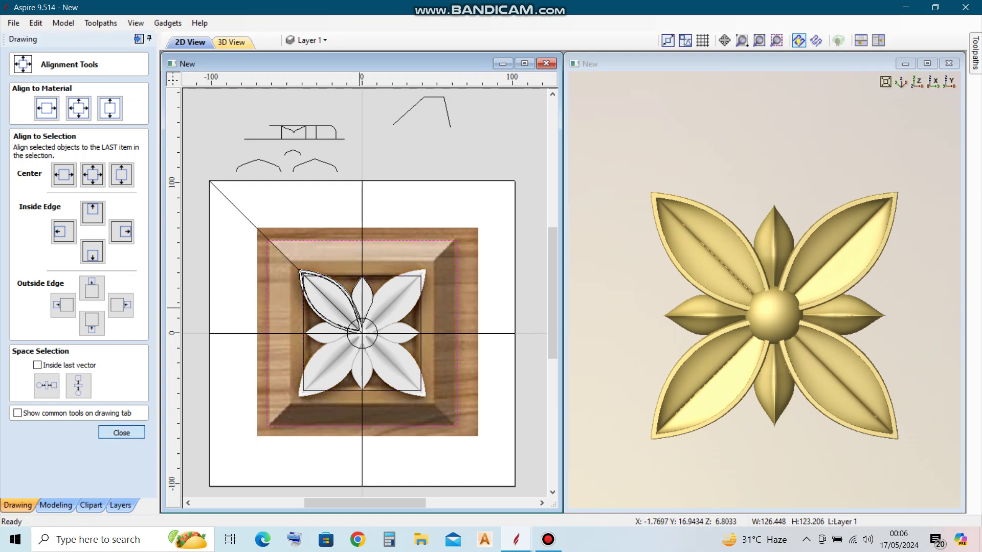
left_click(122, 432)
left_click(378, 276, "shift")
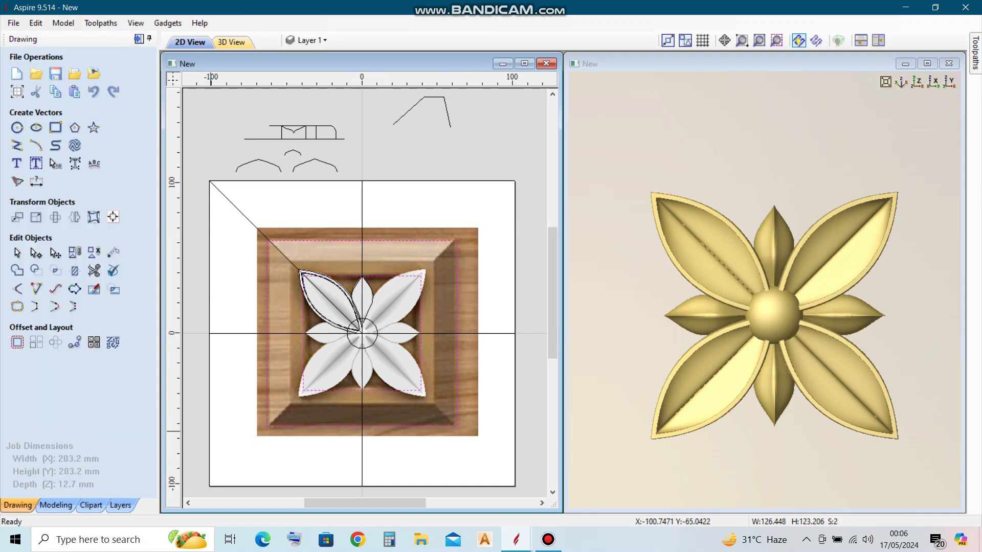
left_click(56, 505)
left_click(36, 76)
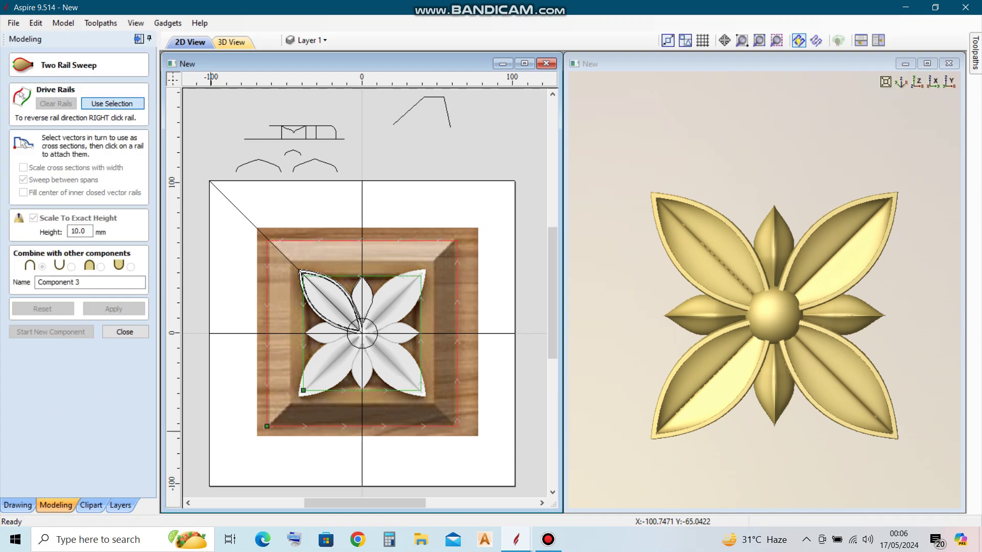
- Sweep the bevel profile between the rectangles into a 10 mm frame and set its combine mode
left_click(409, 110)
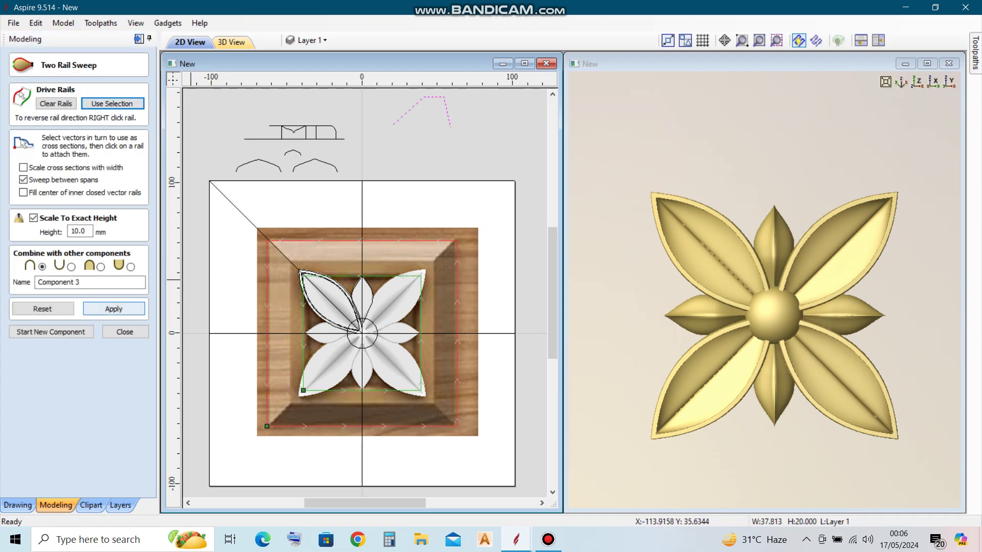
left_click(114, 309)
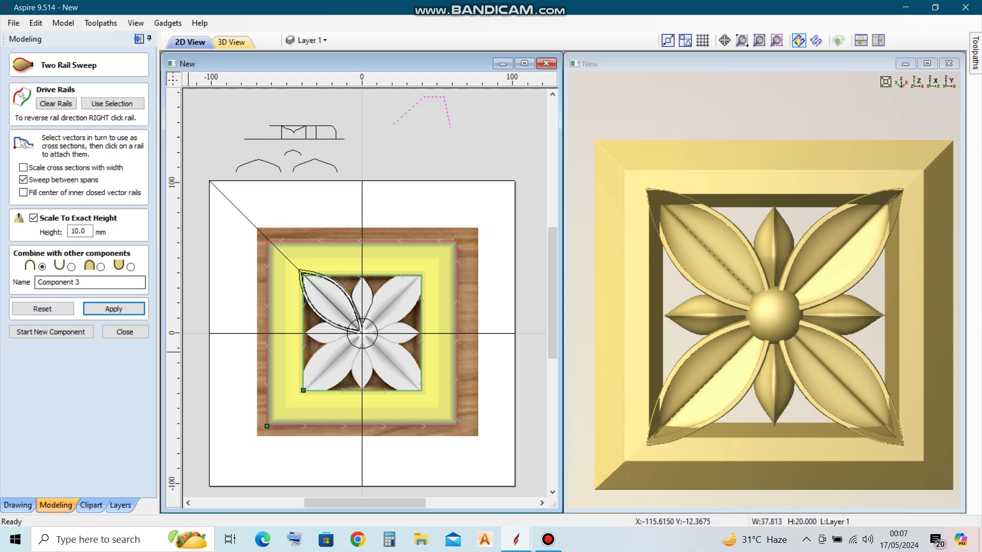
left_click(101, 267)
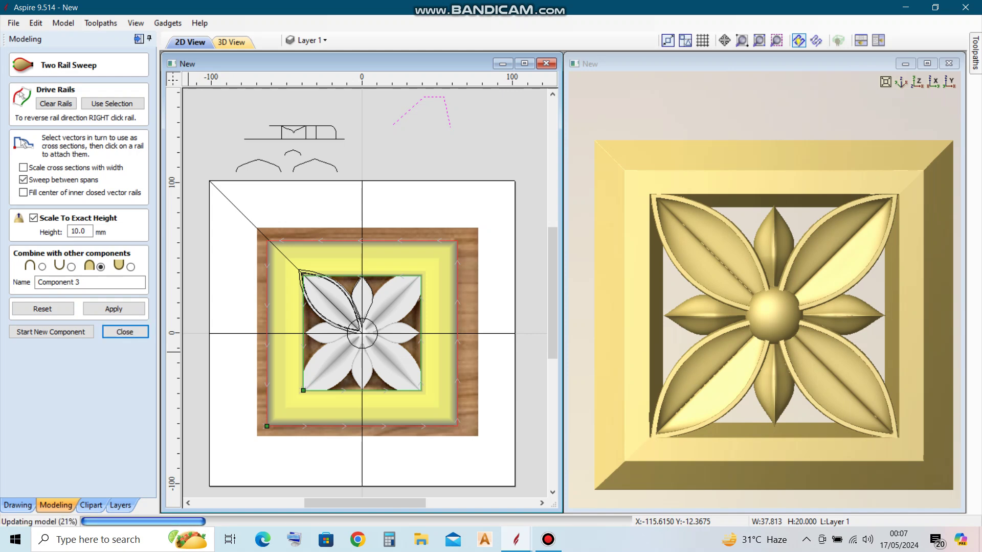
key("Return")
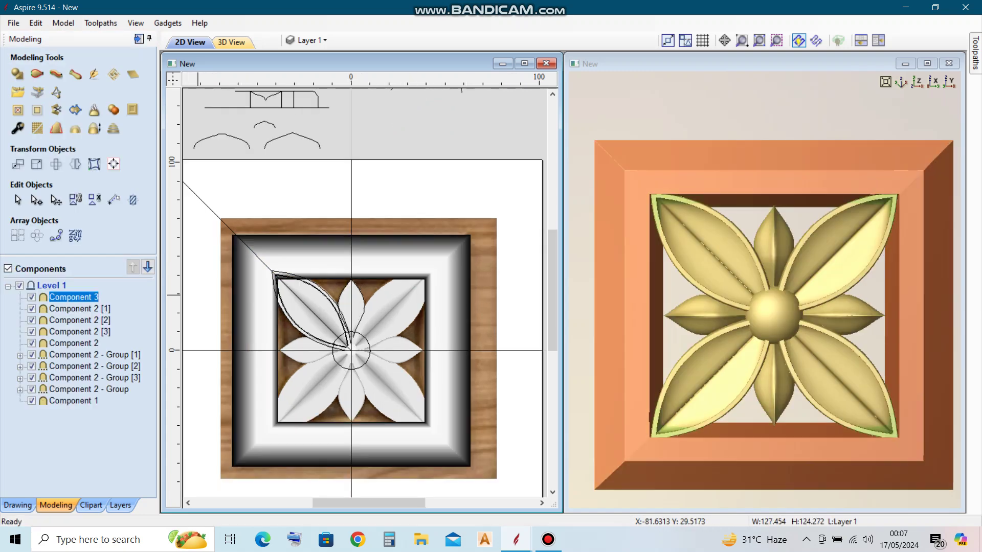
- Select all four large and four narrow petal components and give them a 2 mm base height
left_click(18, 506)
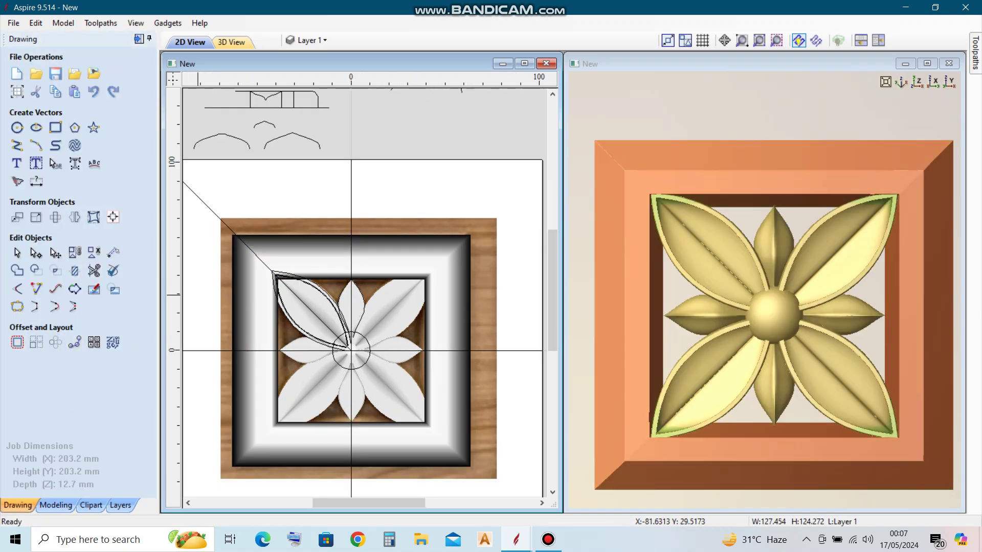
left_click(302, 388)
left_click(378, 393, "shift")
left_click(352, 363, "shift")
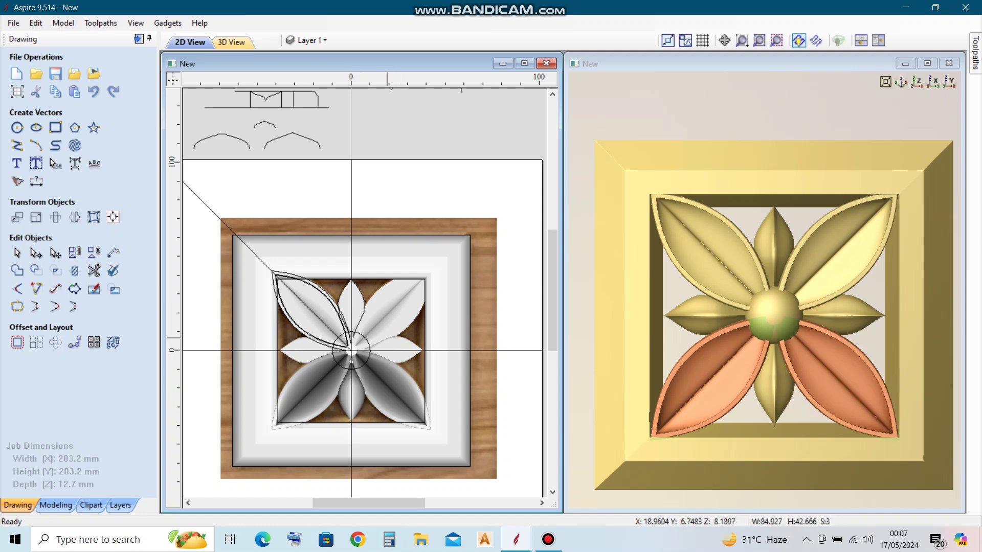
left_click(393, 342, "shift")
left_click(358, 305, "shift")
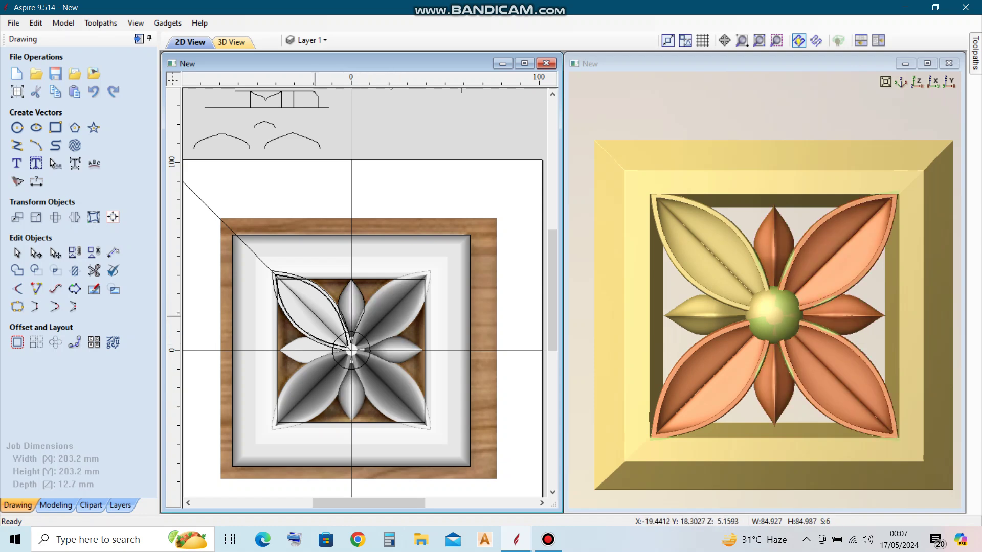
left_click(305, 316, "shift")
left_click(310, 350, "shift")
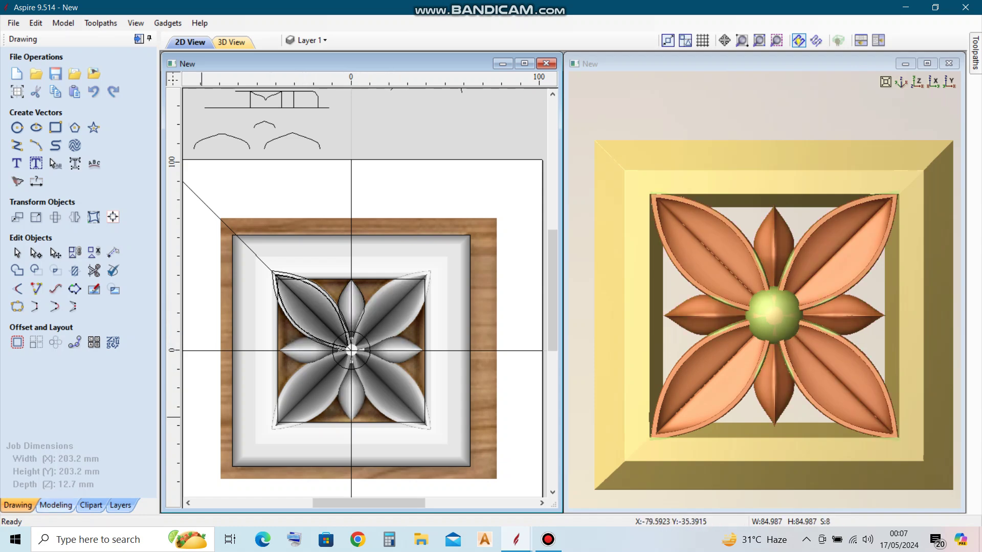
left_click(56, 505)
type("2")
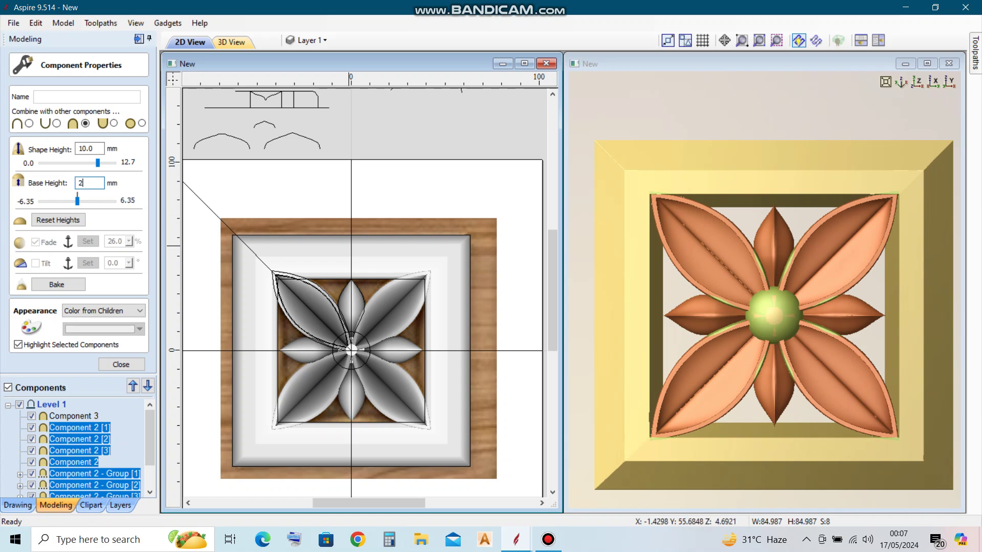
key("Return")
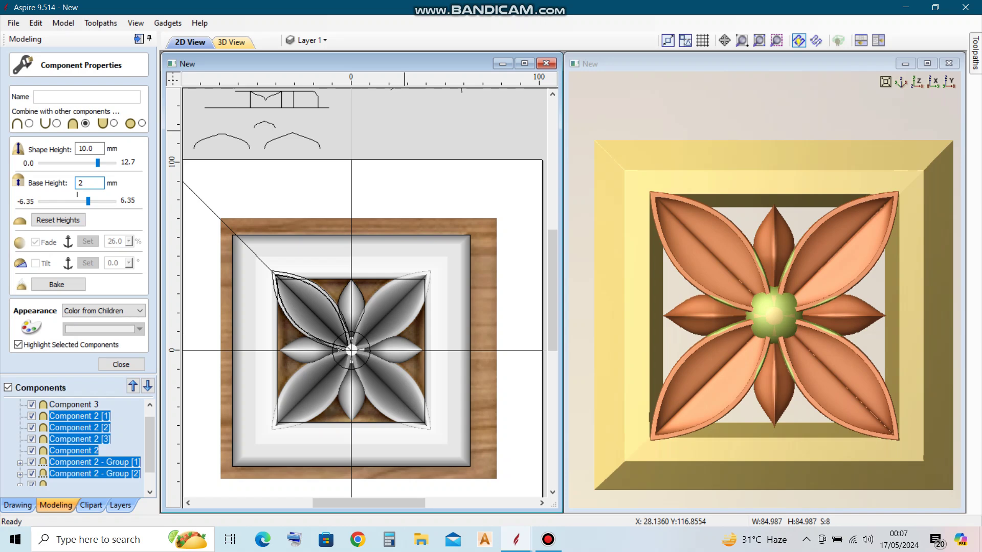
key("Escape")
- Give the central dome (Component 1) a 2 mm base height, then tilt the 3D view
left_click(774, 313)
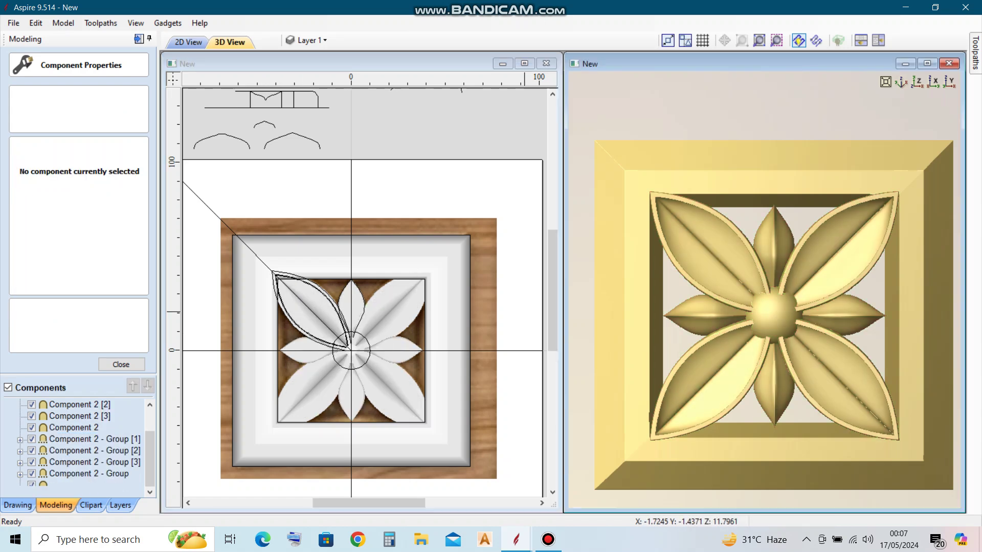
double_click(84, 183)
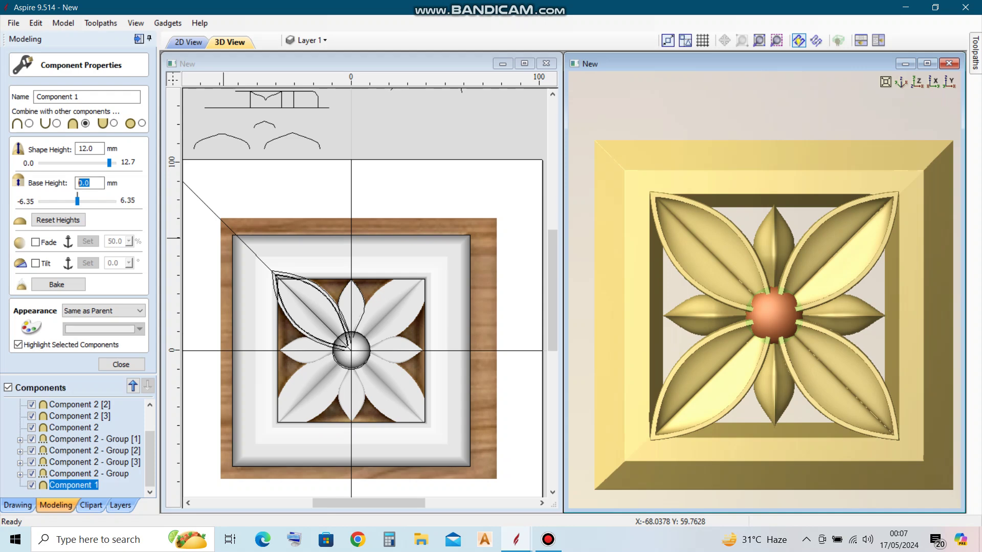
type("2")
key("Return")
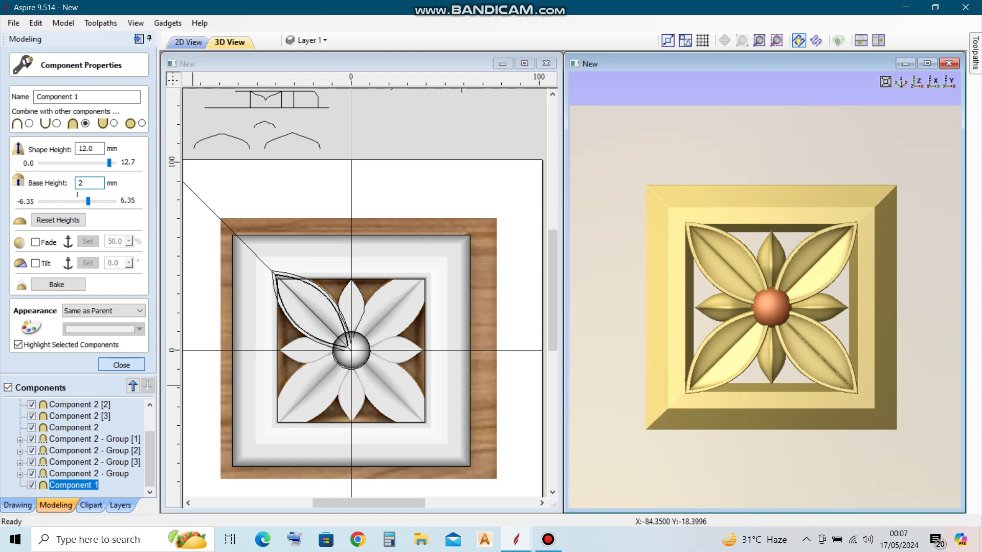
left_click(121, 364)
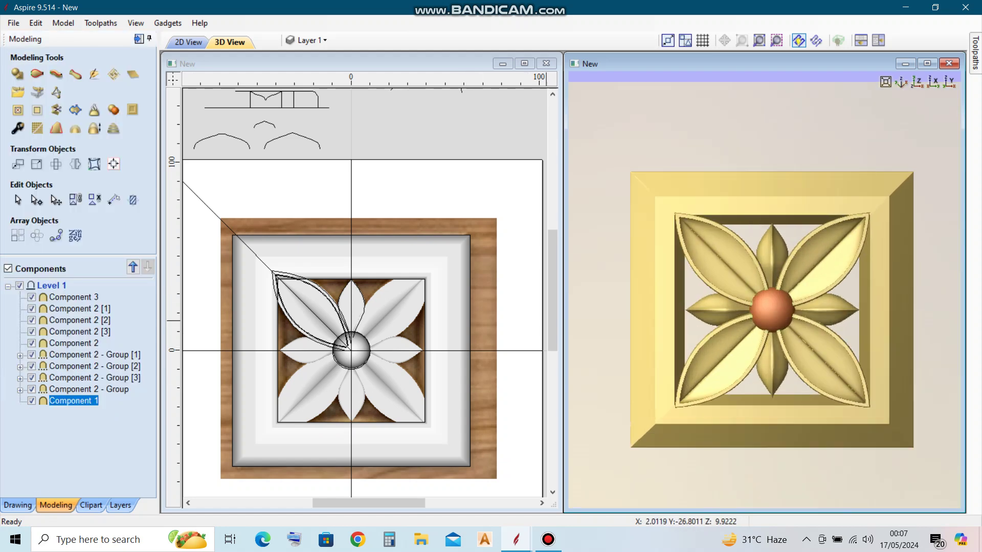
mouse_move(716, 327)
left_mouse_down()
mouse_move(767, 266)
mouse_move(757, 327)
left_mouse_up()
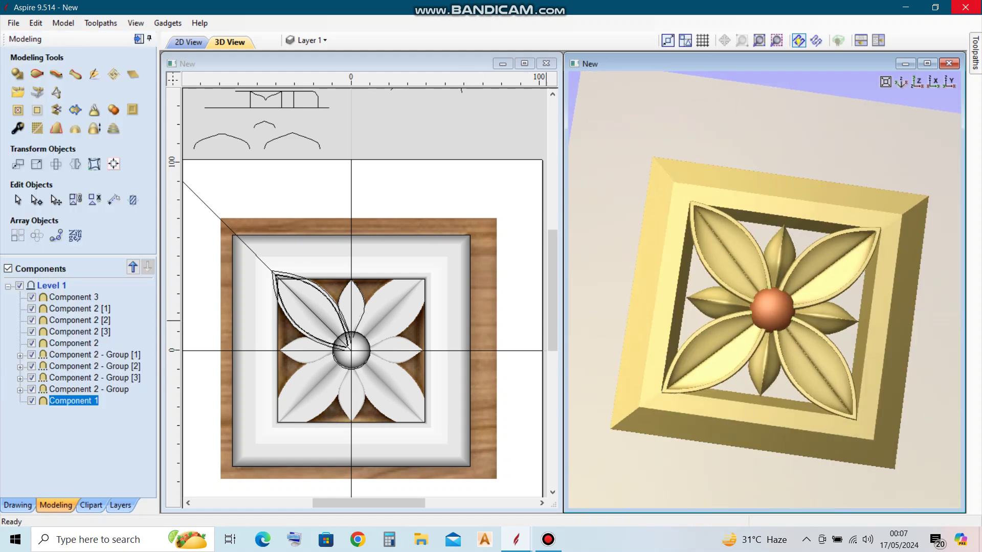